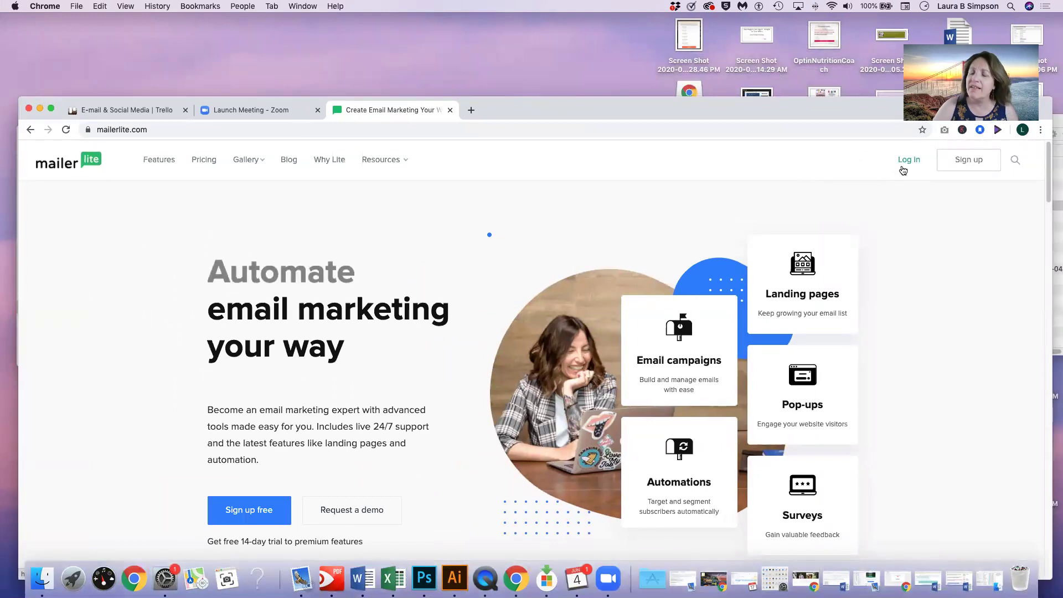
- Log in to the MailerLite account and open its list of embedded forms
click(903, 164)
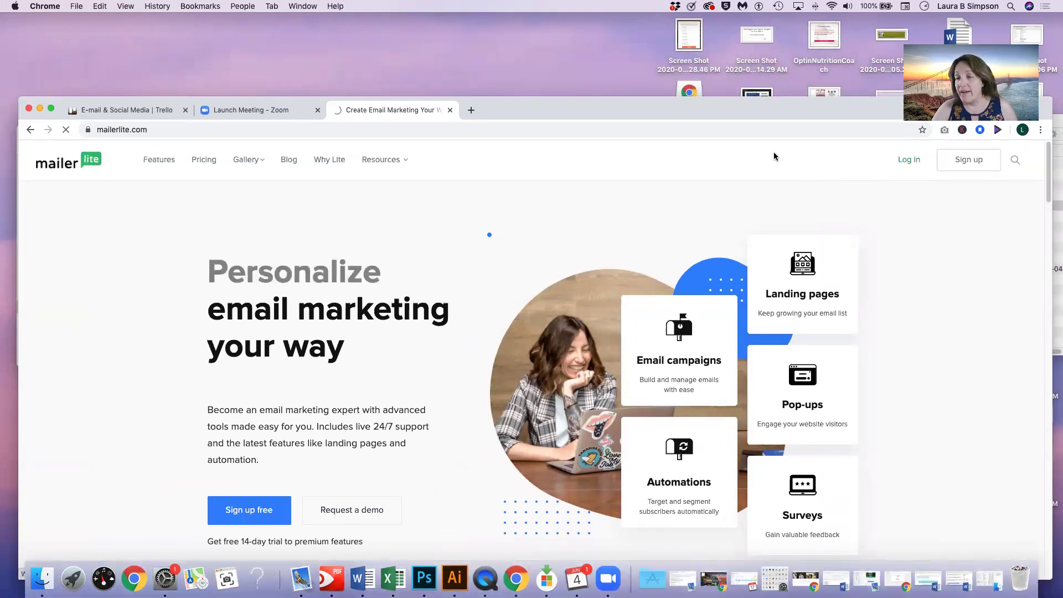
drag(519, 113, 551, 47)
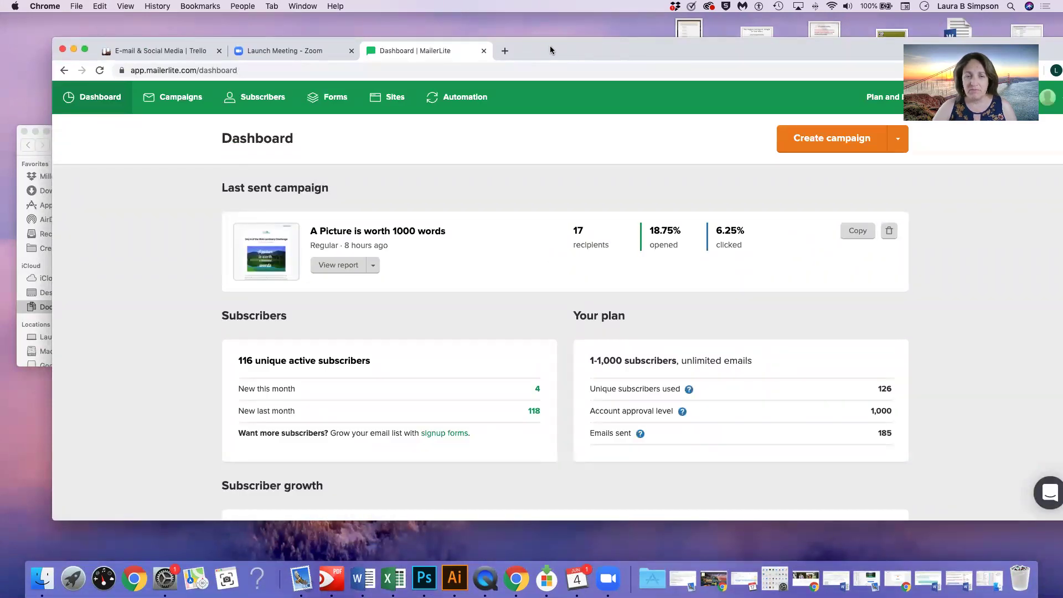
click(332, 98)
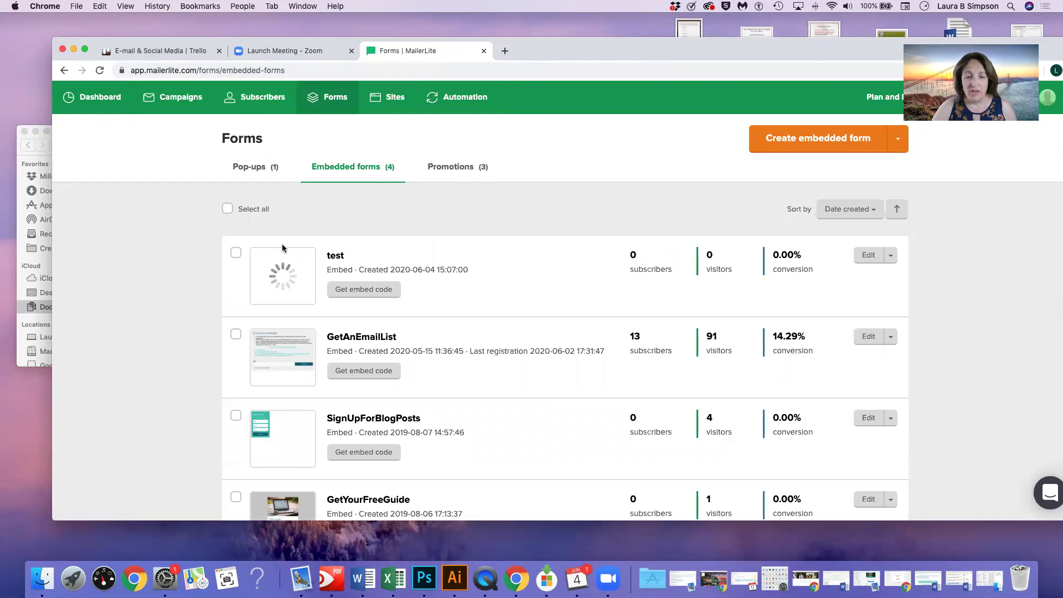
- Delete the embedded form named "test"
click(236, 254)
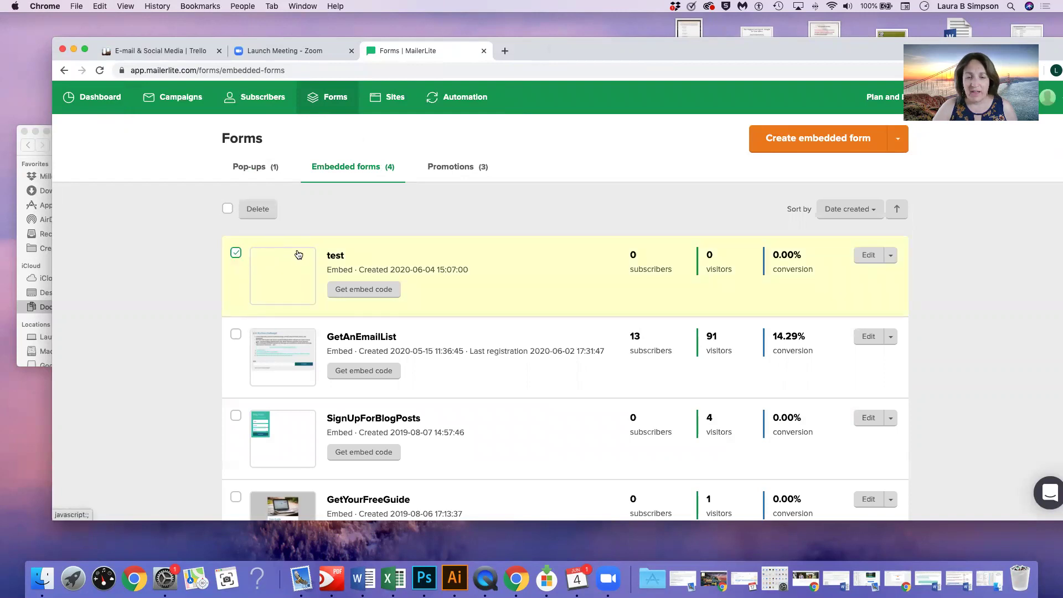
click(892, 258)
click(843, 314)
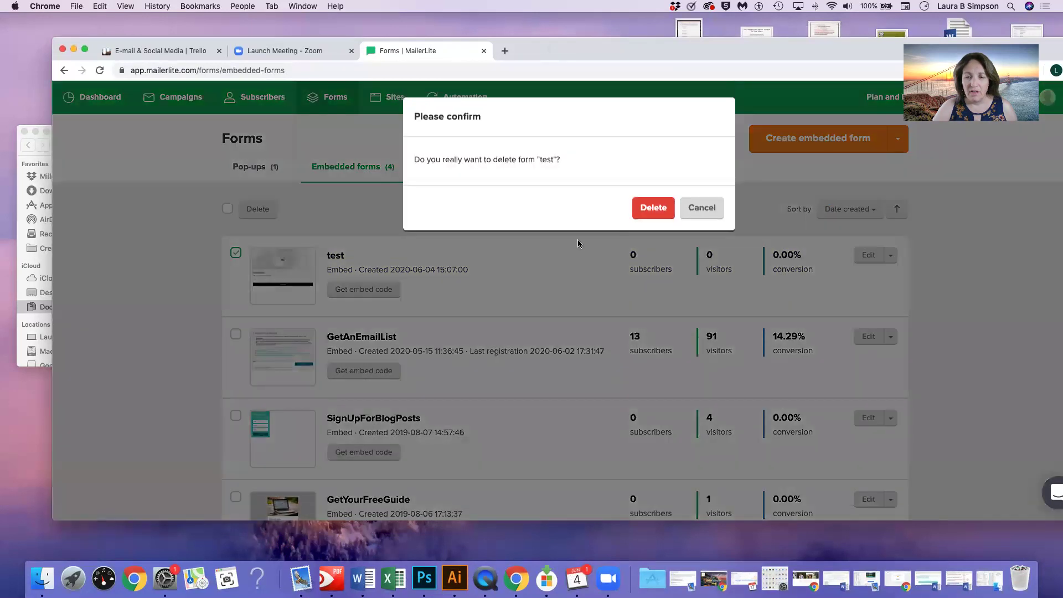
click(652, 216)
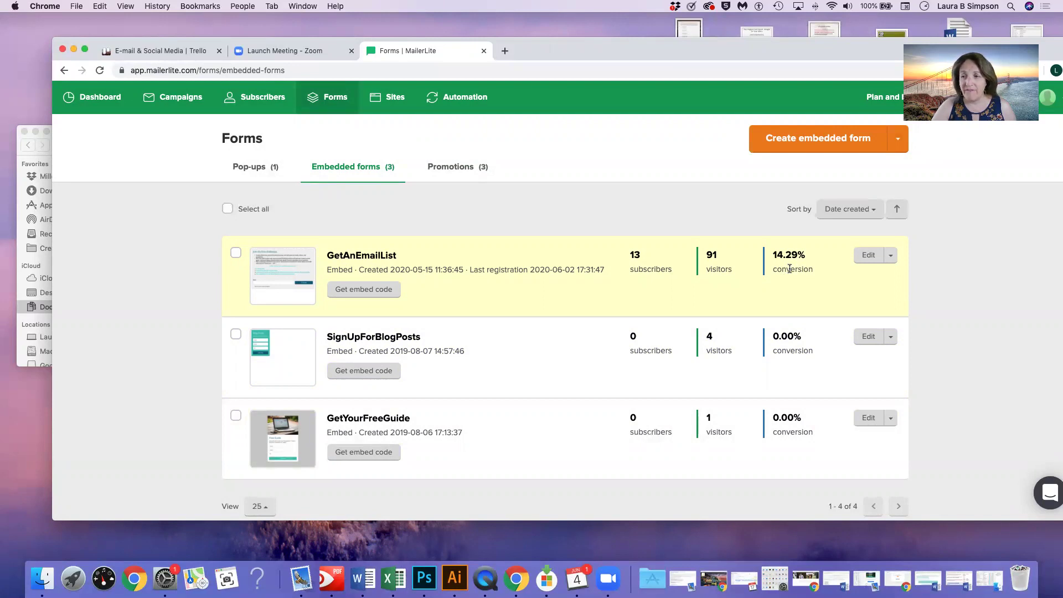
- Create an embedded form named SEOMistakes and continue to the subscriber group selection
click(826, 142)
click(310, 222)
text(S)
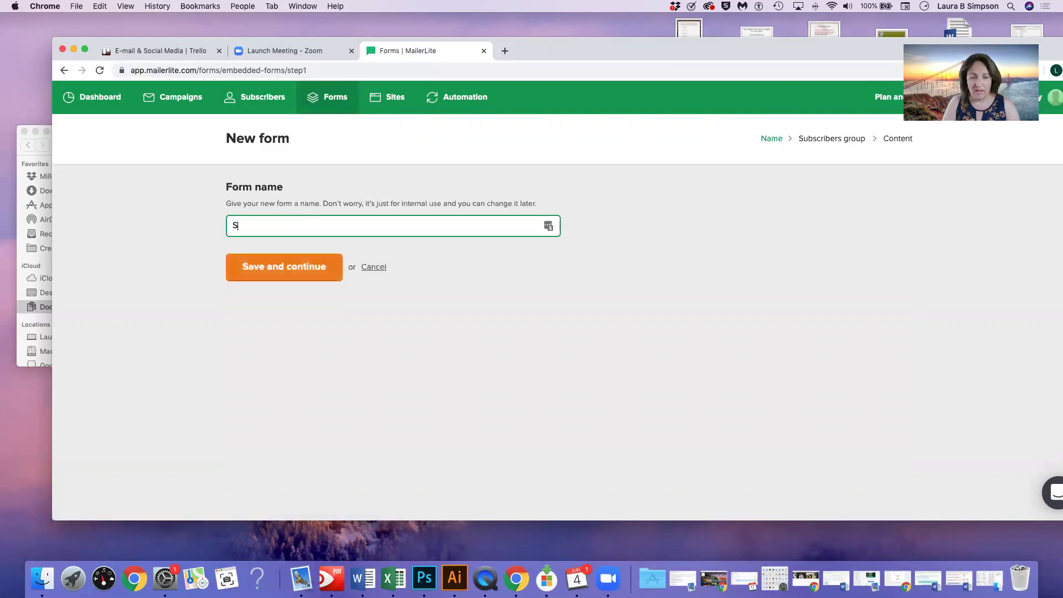
text(EO)
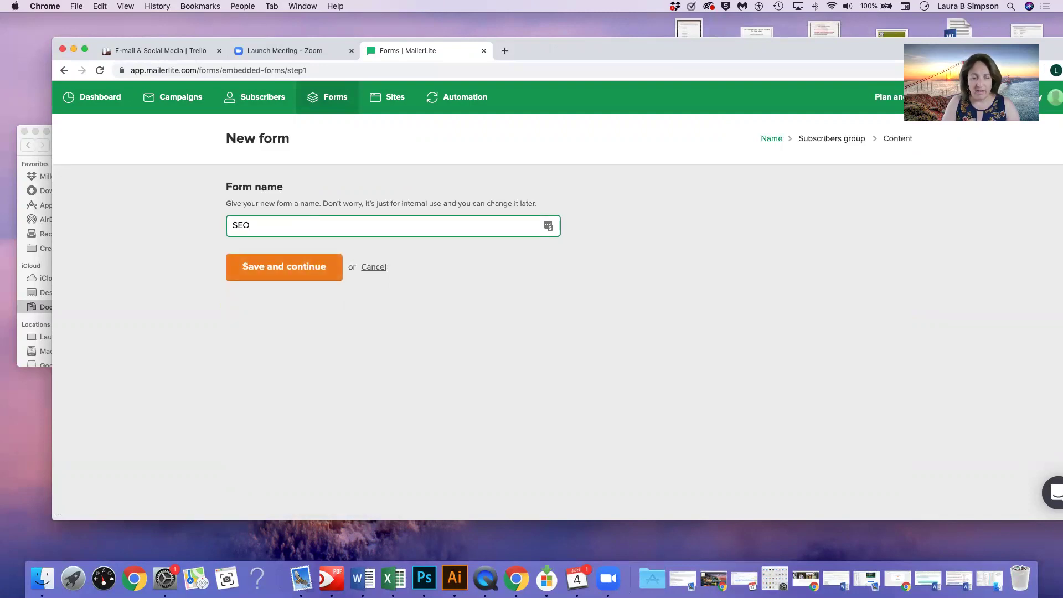
text(Mistakes)
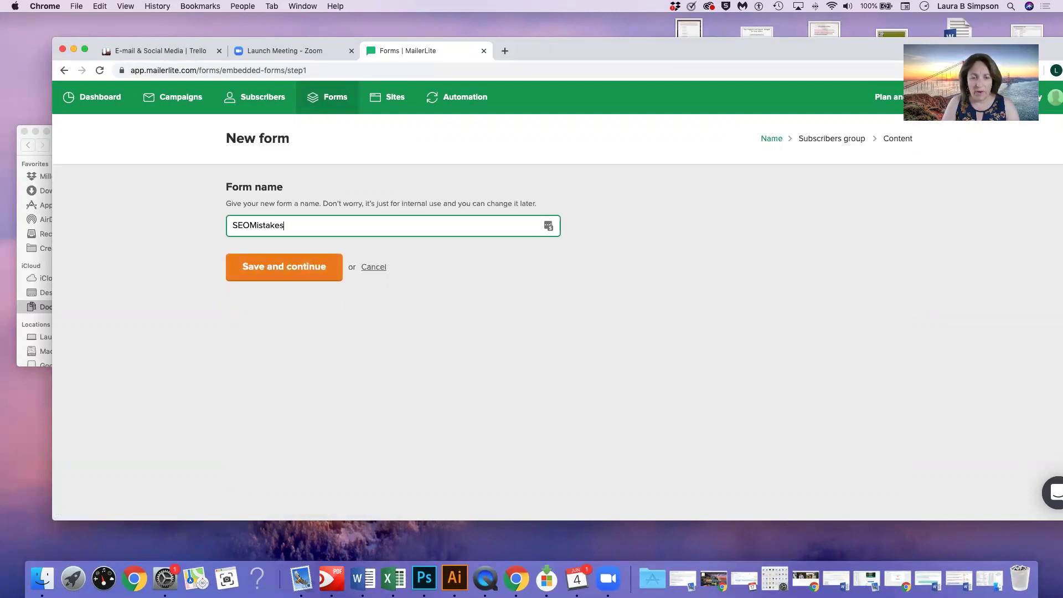
click(261, 268)
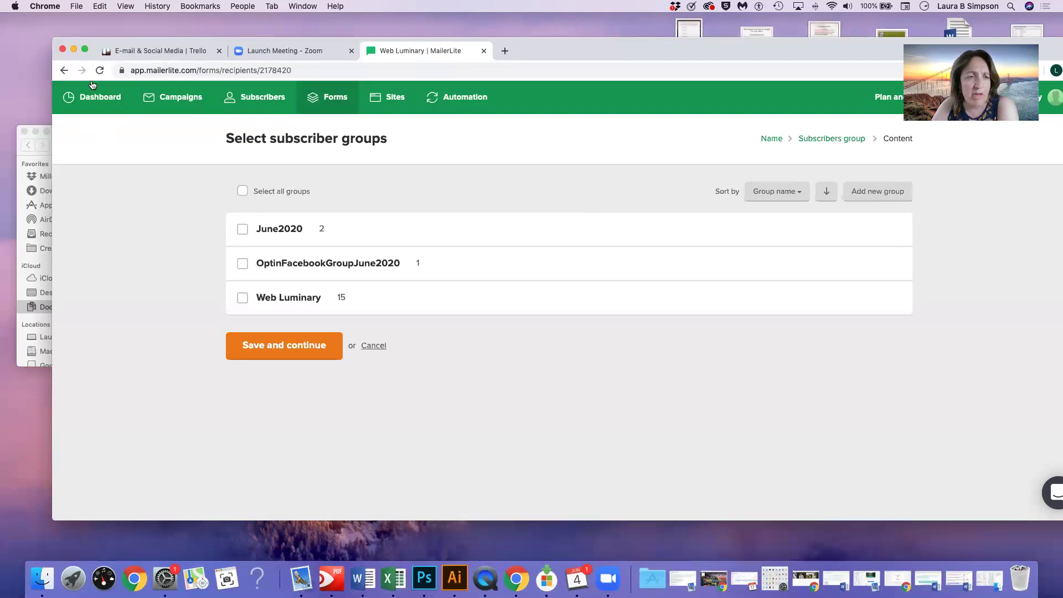
- Return to the embedded forms list and delete the unfinished SEOMistakes form
click(64, 71)
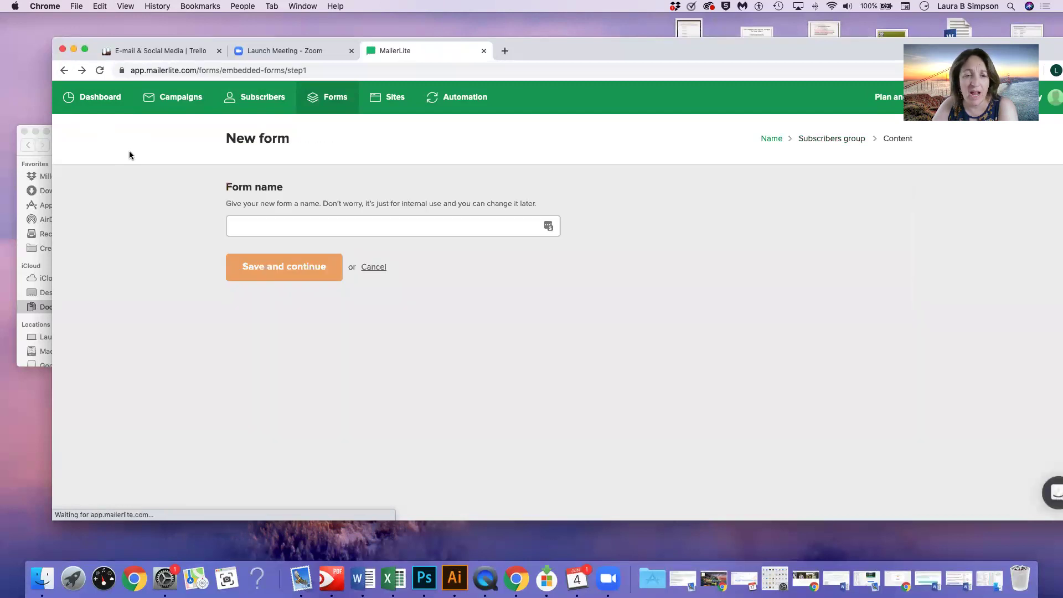
click(64, 70)
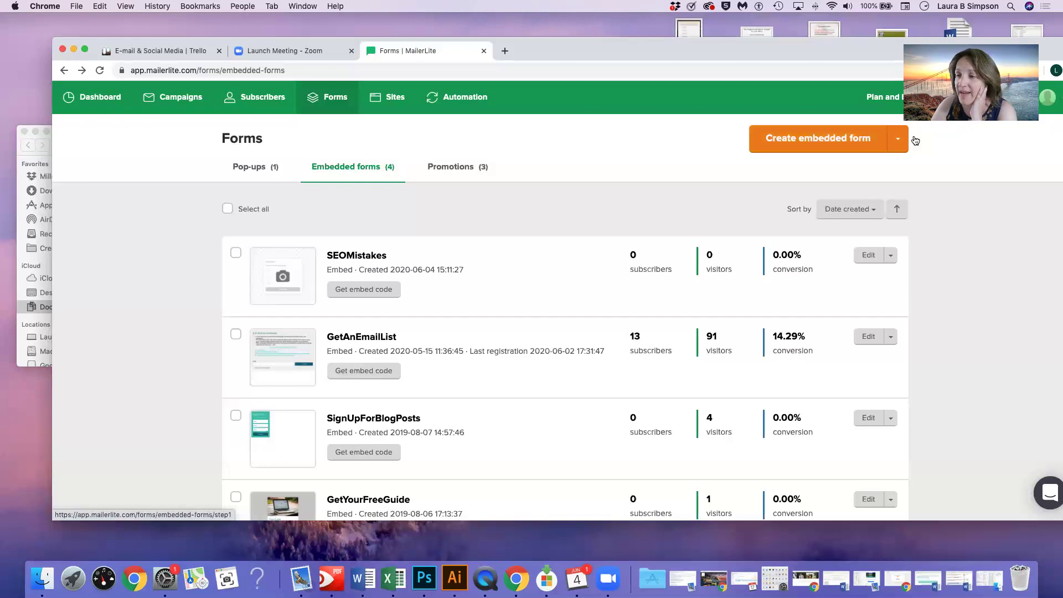
click(898, 143)
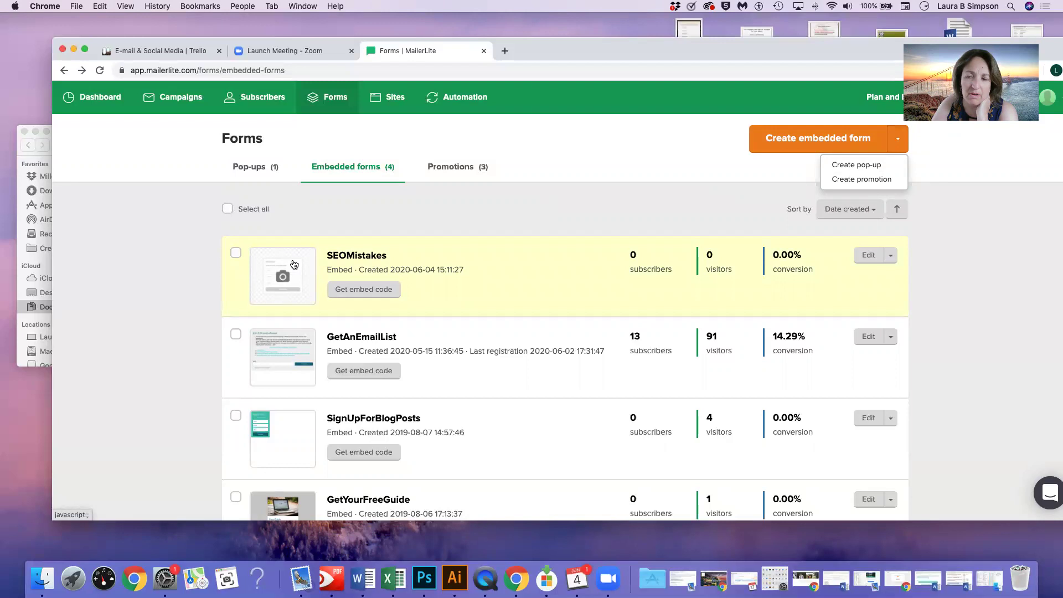
click(236, 255)
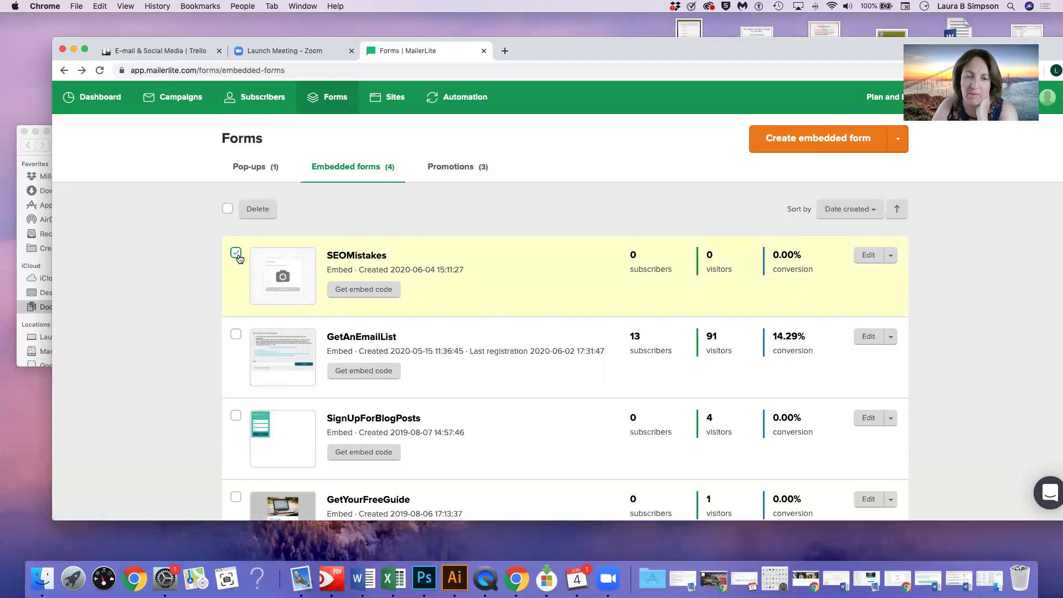
click(891, 255)
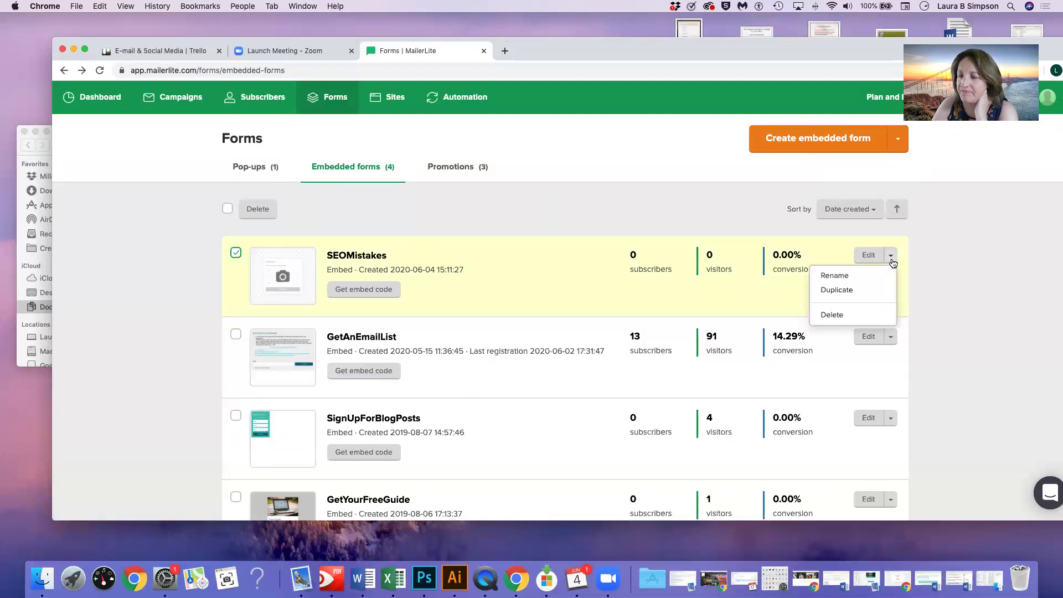
click(853, 314)
click(653, 213)
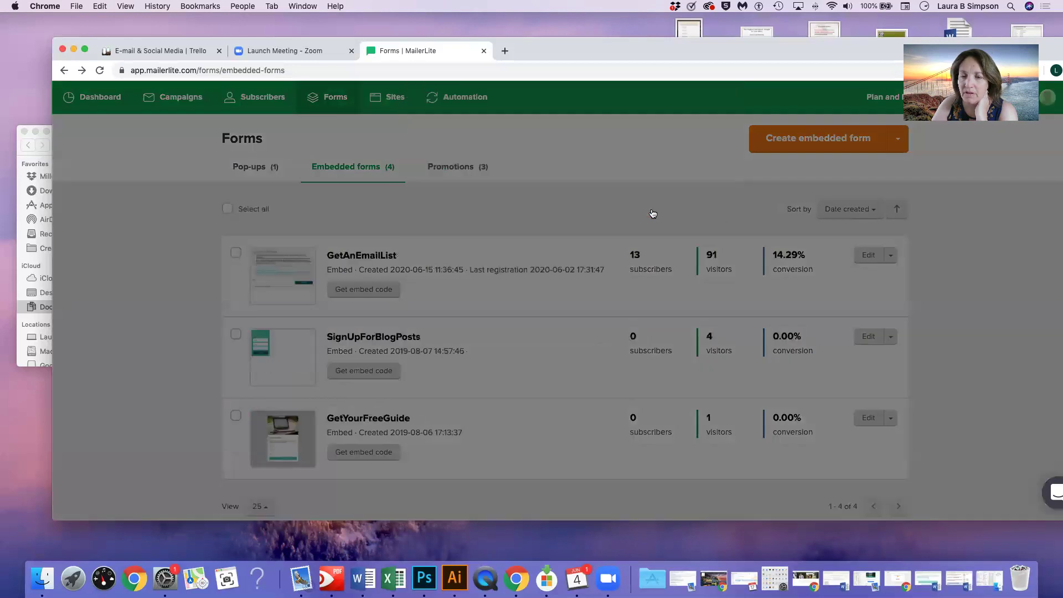
- Create a new embedded form named SEOMistakes and assign it to the June2020 subscriber group
click(838, 142)
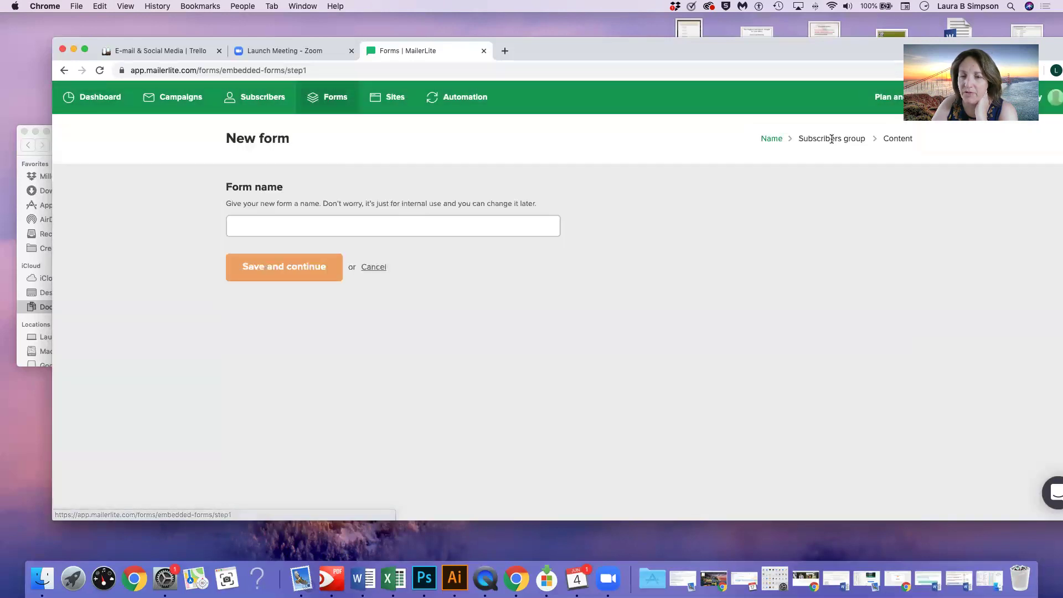
click(382, 228)
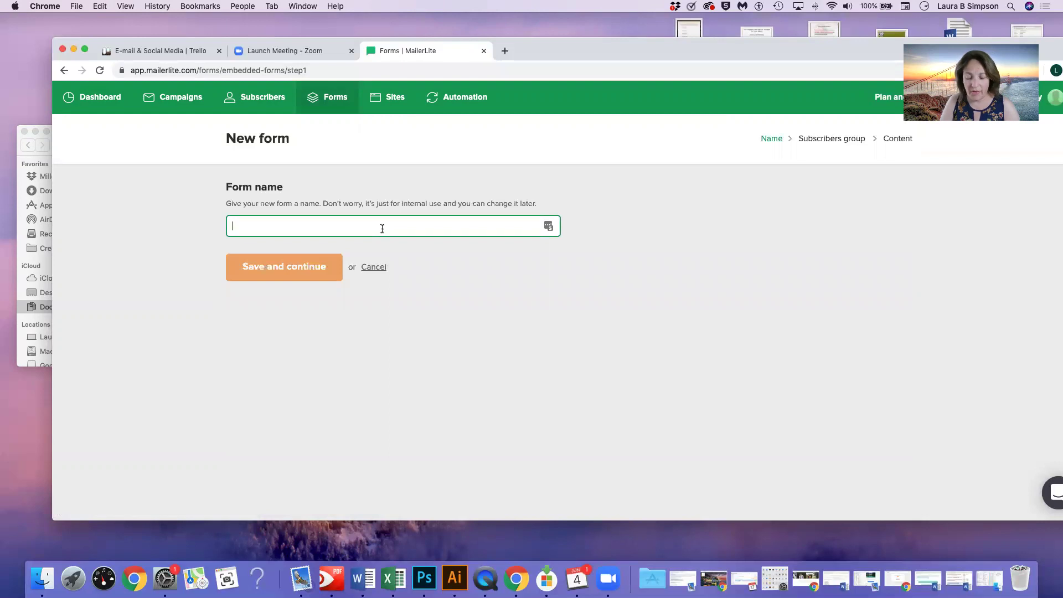
text(SEOMistakes)
click(282, 267)
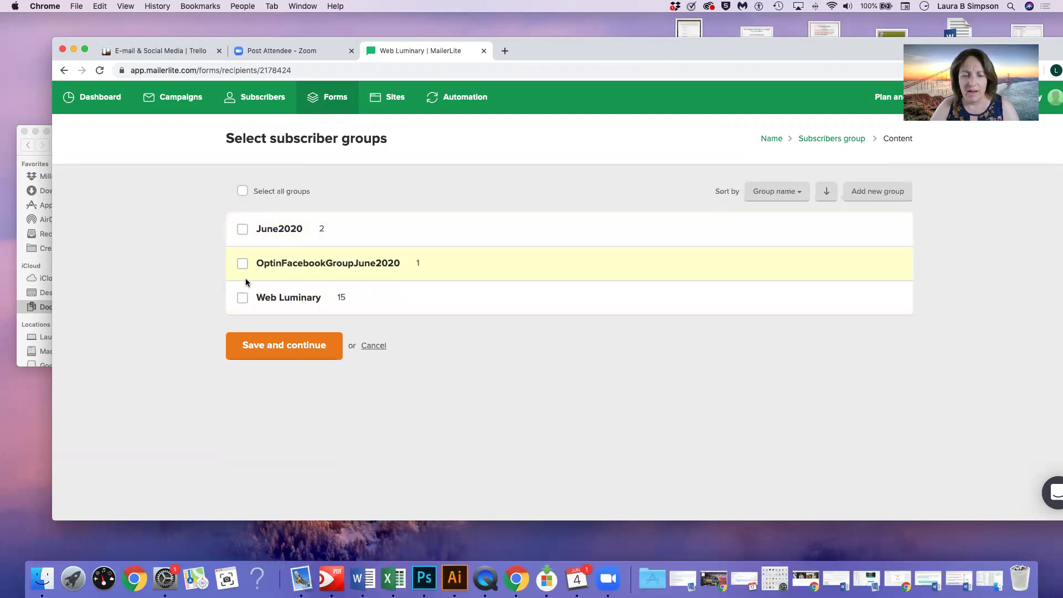
click(241, 230)
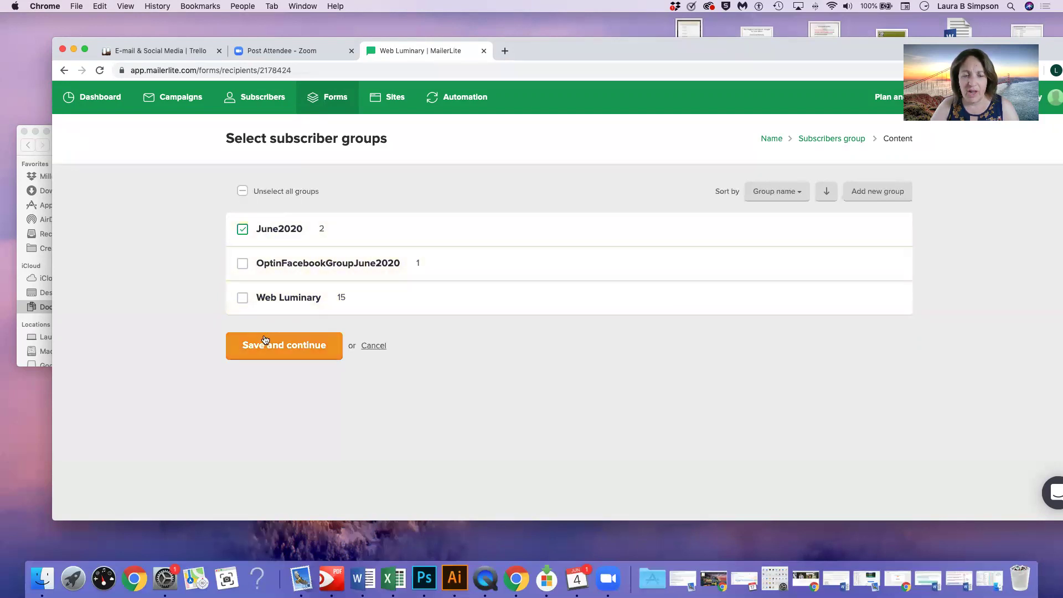
click(281, 347)
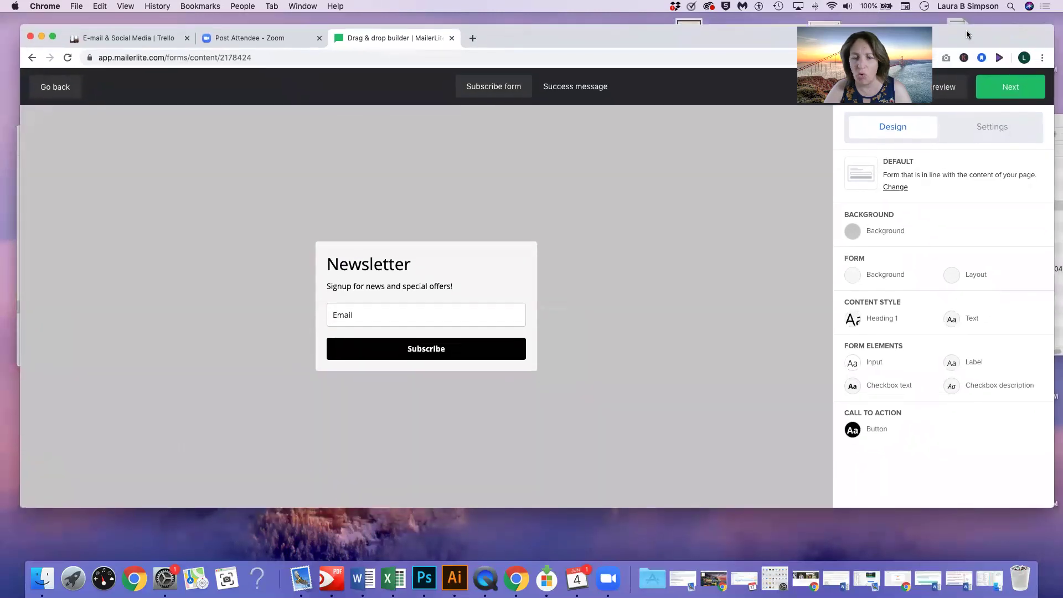
- Change the subscribe form's type from Default to Card, the advanced form with an image
drag(985, 31, 926, 31)
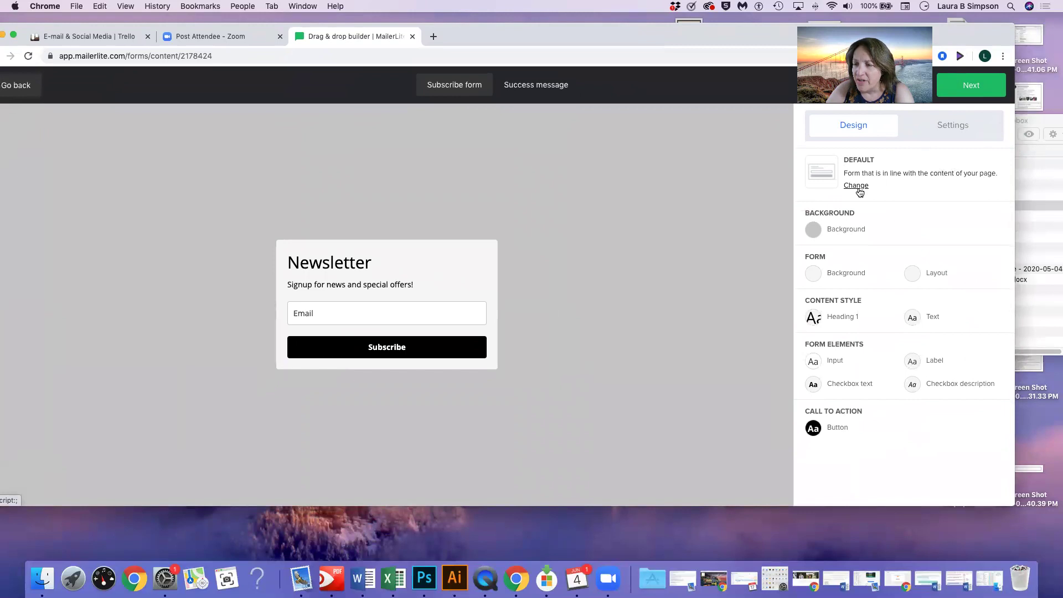
mouse_move(348, 288)
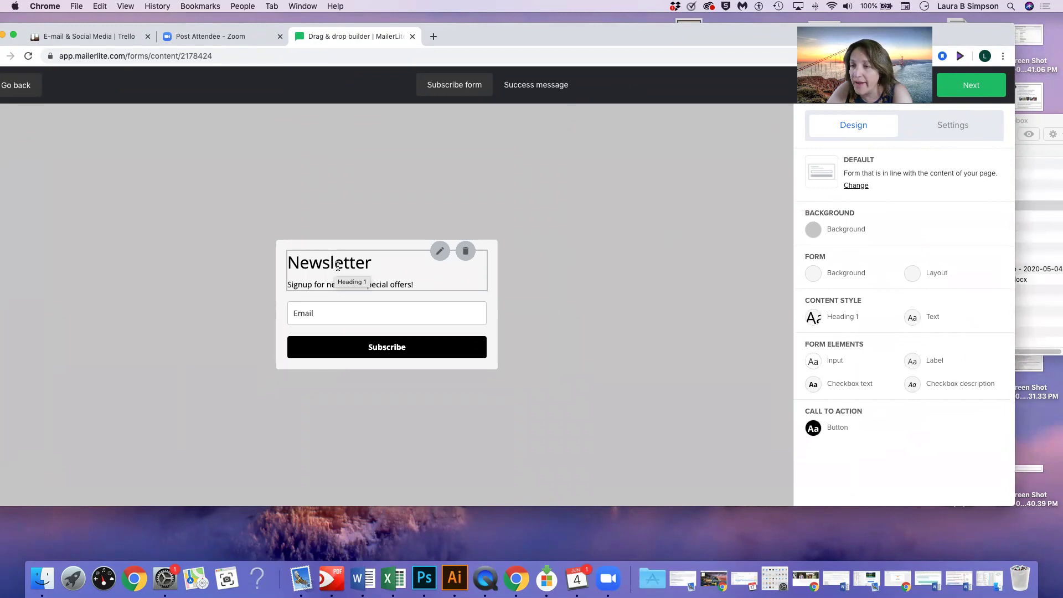
click(856, 187)
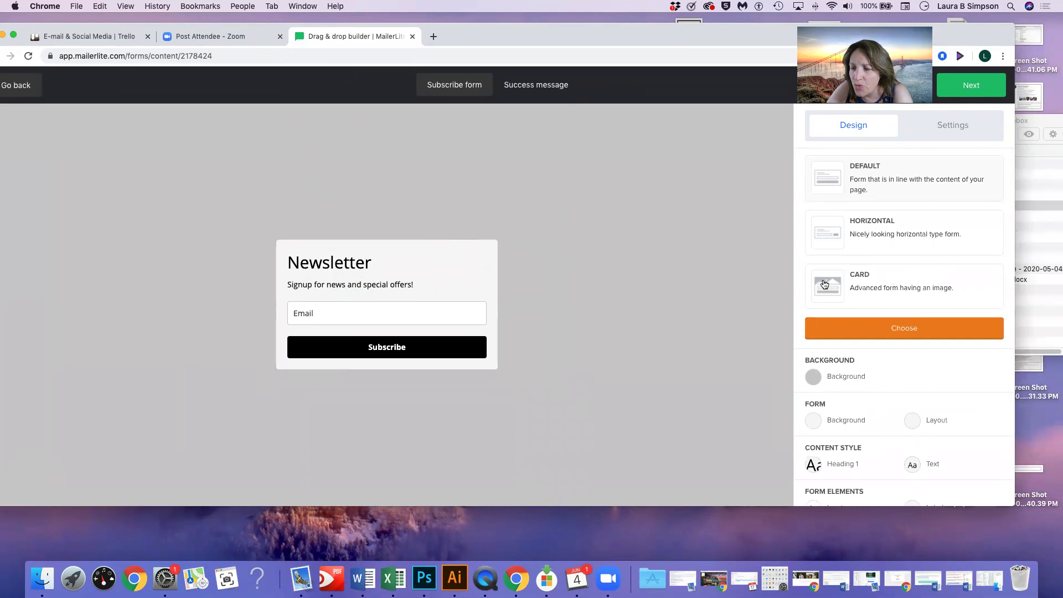
click(835, 285)
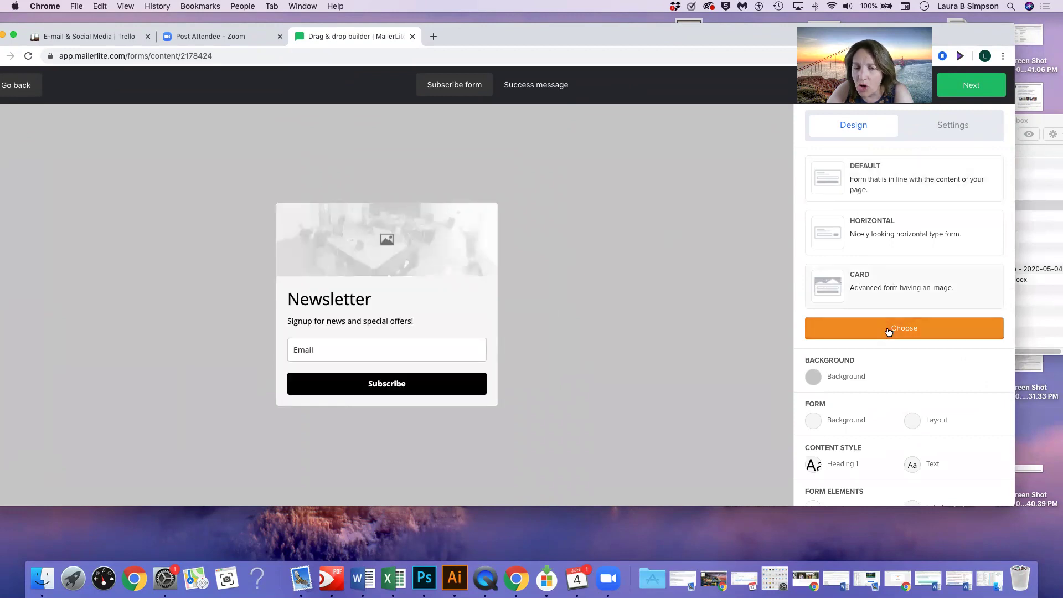
click(905, 329)
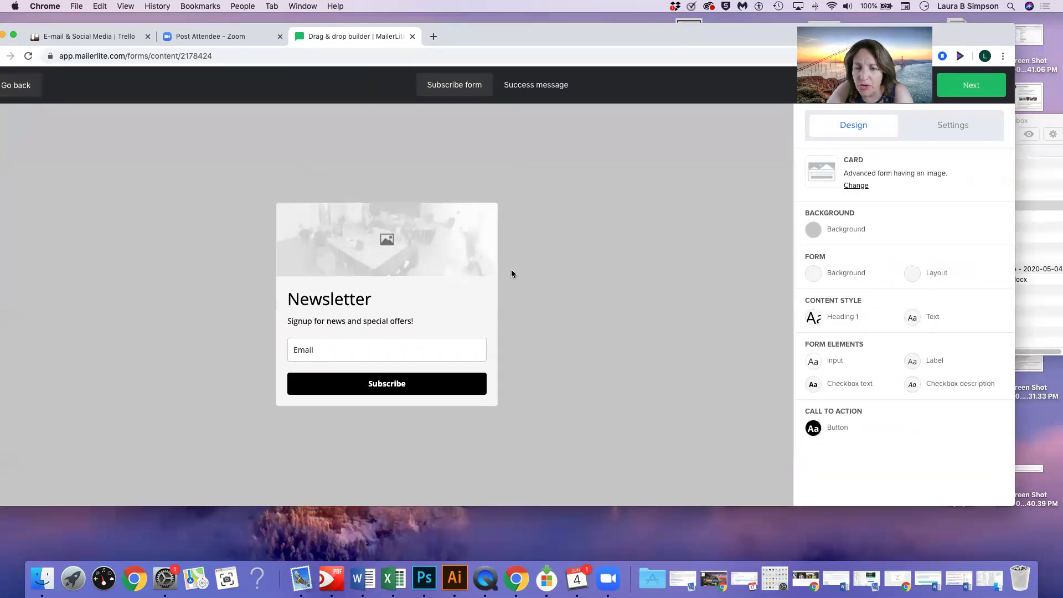
- Replace the card's placeholder picture with "Textured Engagement Party Invitation.jpg" from the file manager
mouse_move(385, 260)
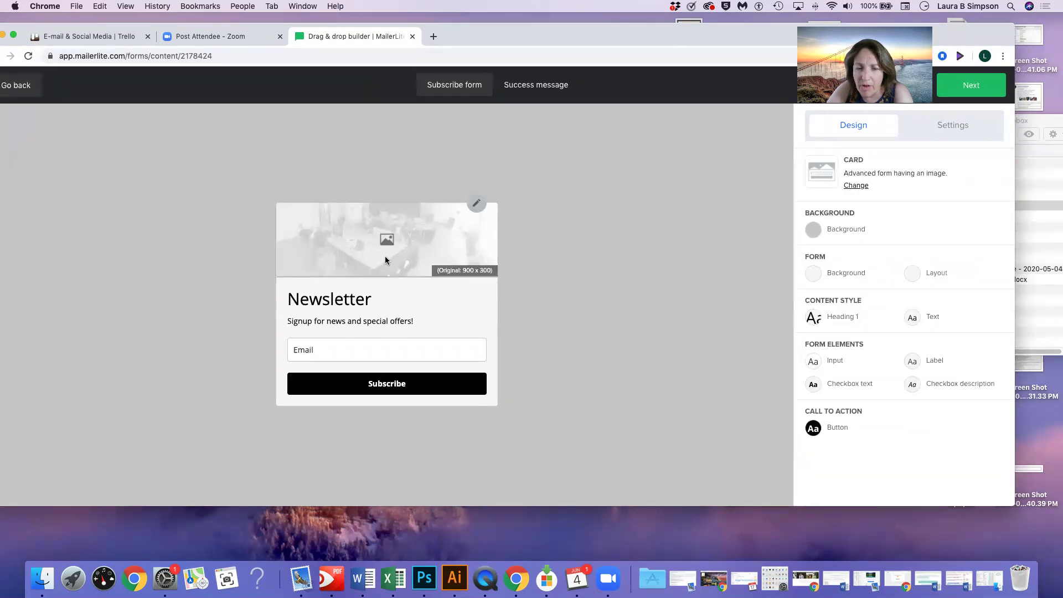
click(386, 241)
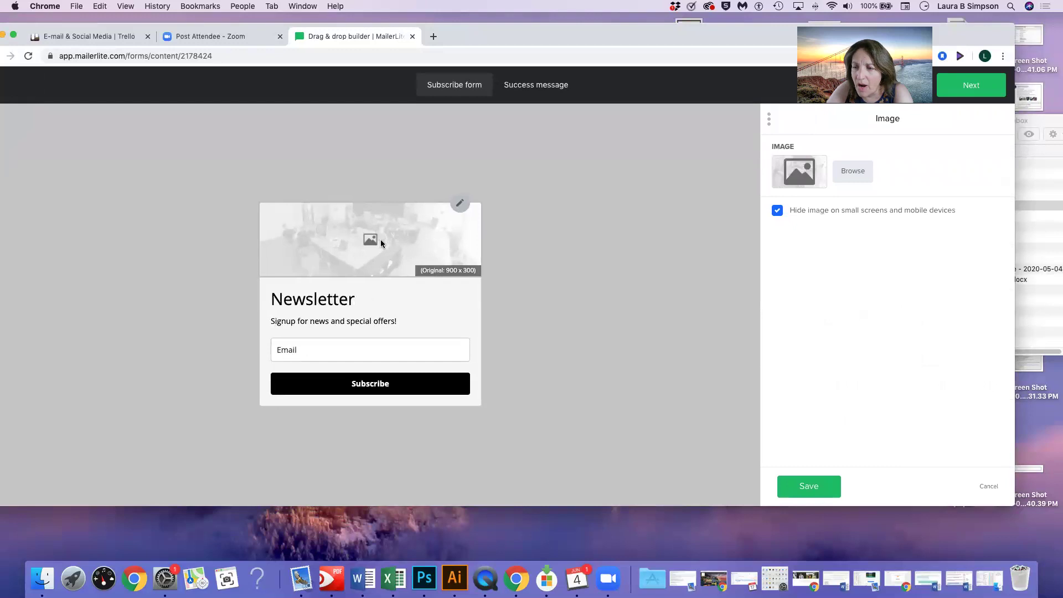
click(807, 173)
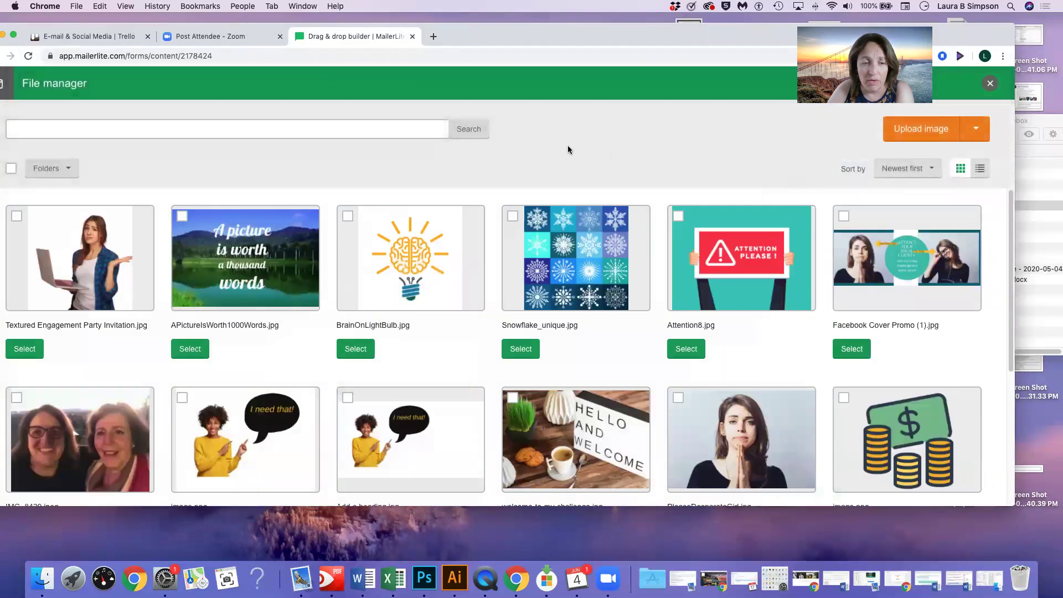
click(17, 217)
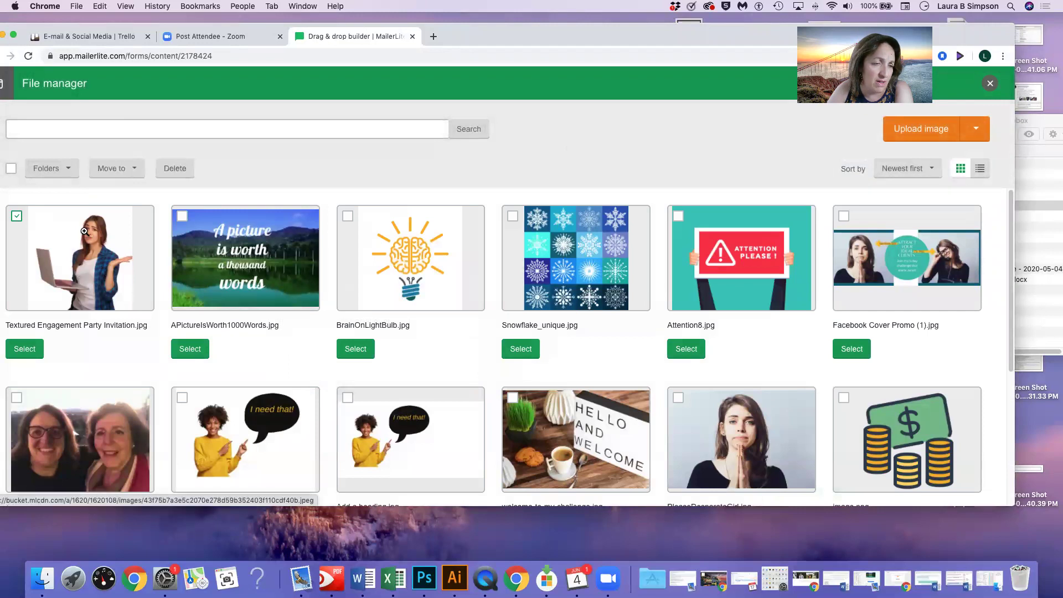
click(25, 353)
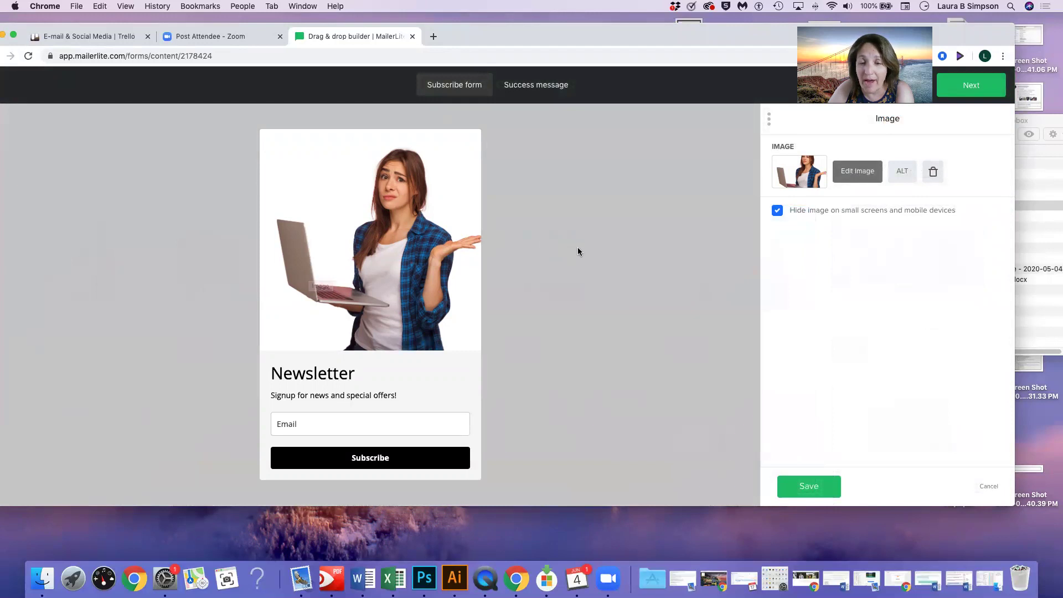
- Replace the form's Newsletter heading with "These Common SEO Mistakes are Killing Your Ranking", copied from the Blog Post ideas card title in Trello
click(354, 372)
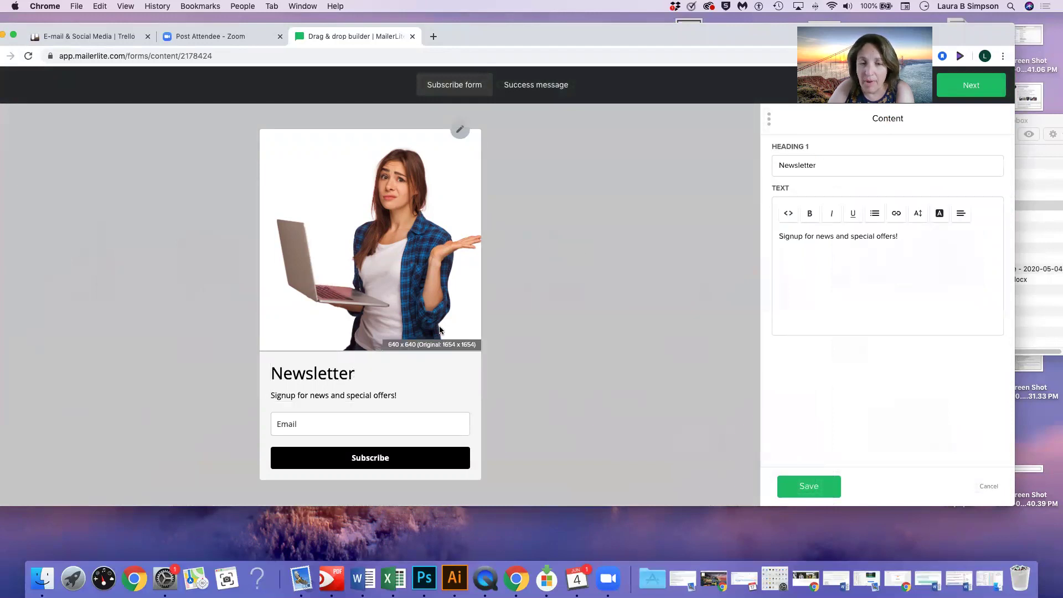
drag(834, 165, 769, 169)
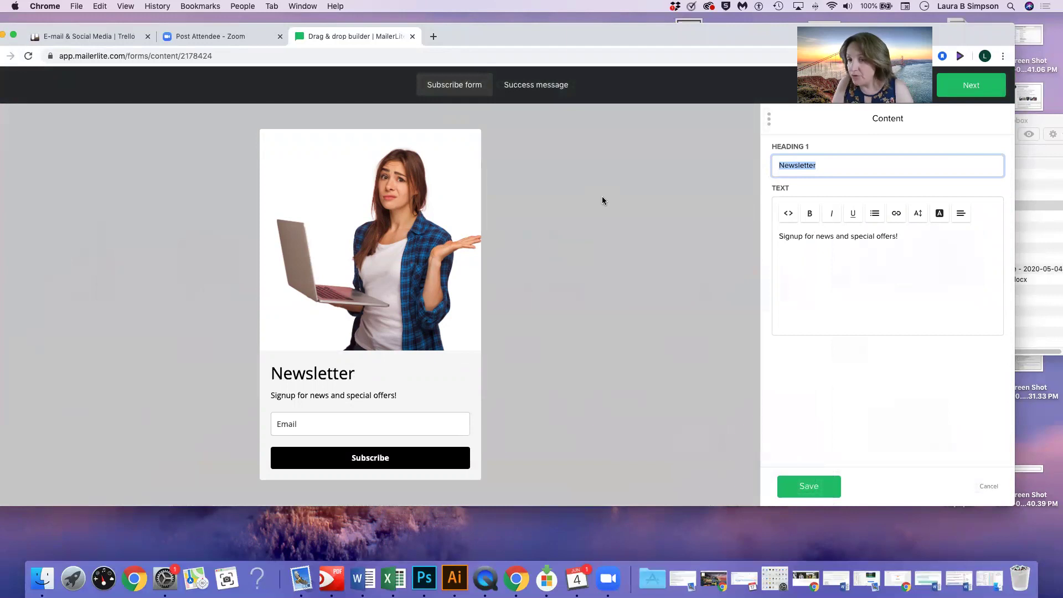
click(59, 37)
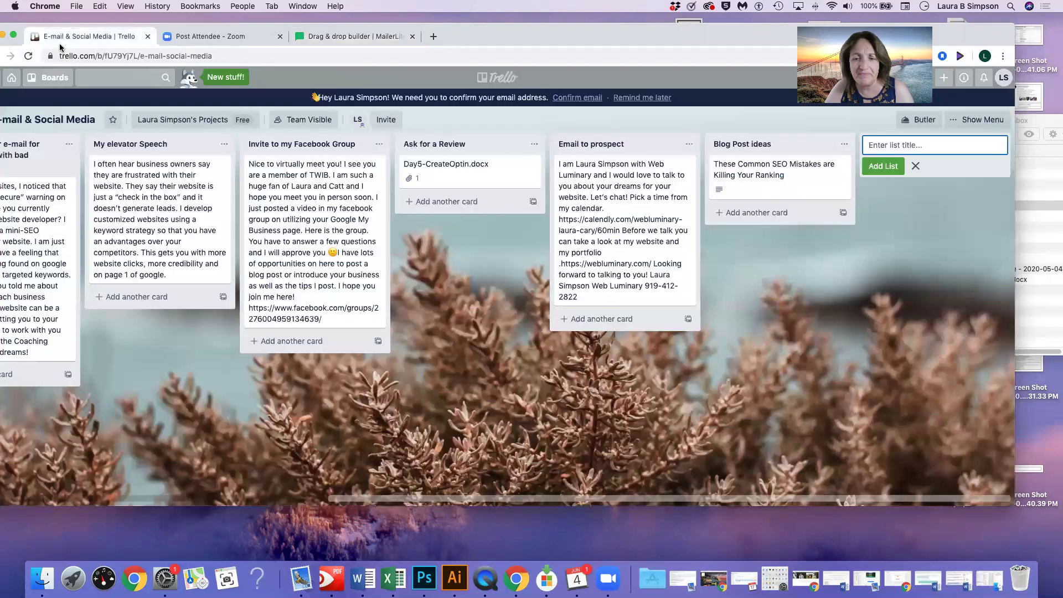
click(723, 166)
drag(312, 111, 589, 110)
key(super+c)
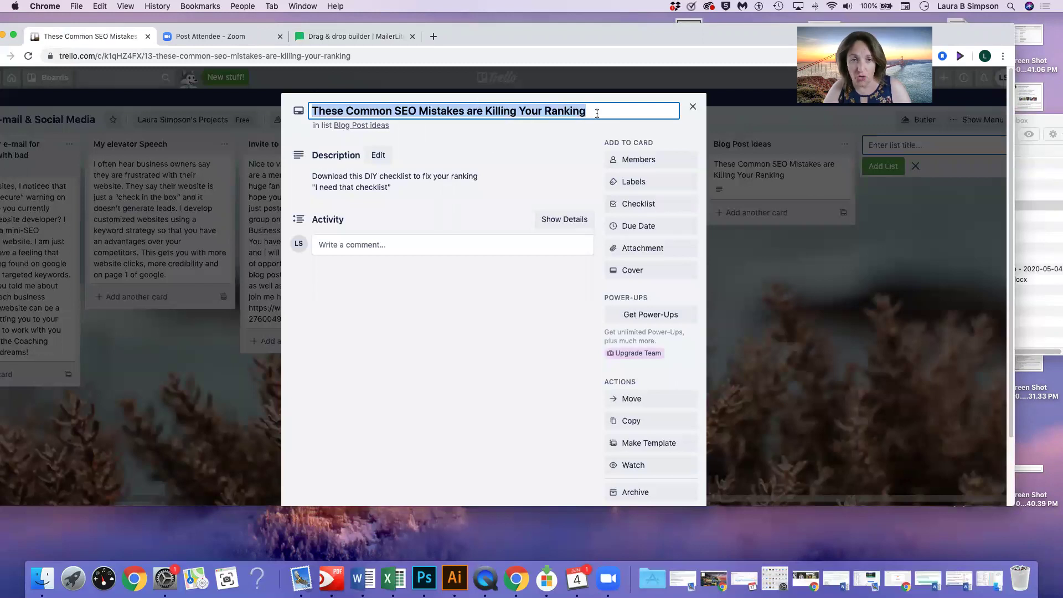
click(343, 41)
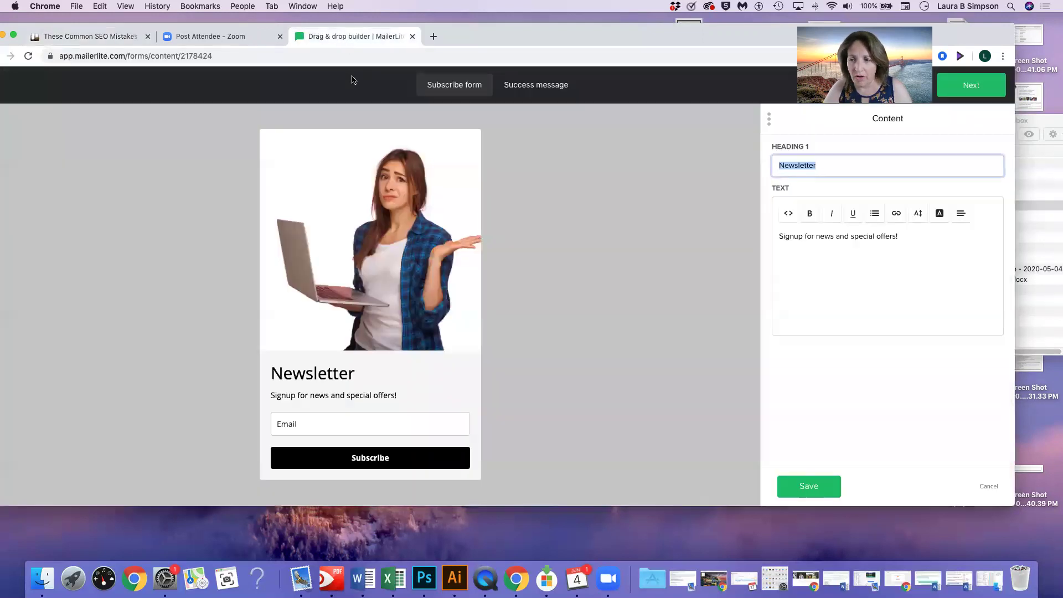
key(super+v)
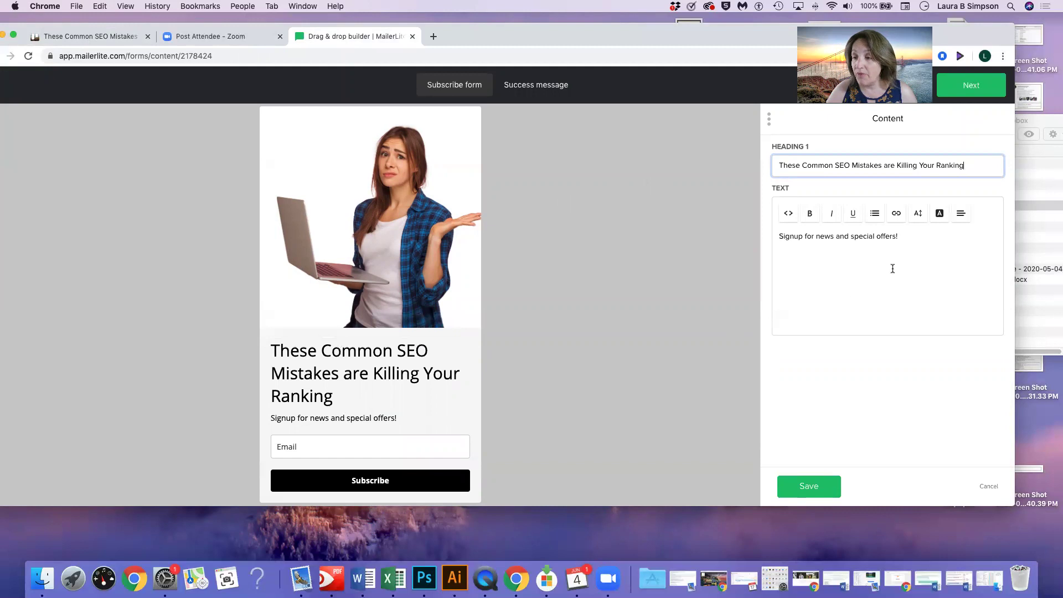
- Replace the text below the form's heading with "This DIY Guide with fix that."
drag(900, 236, 776, 233)
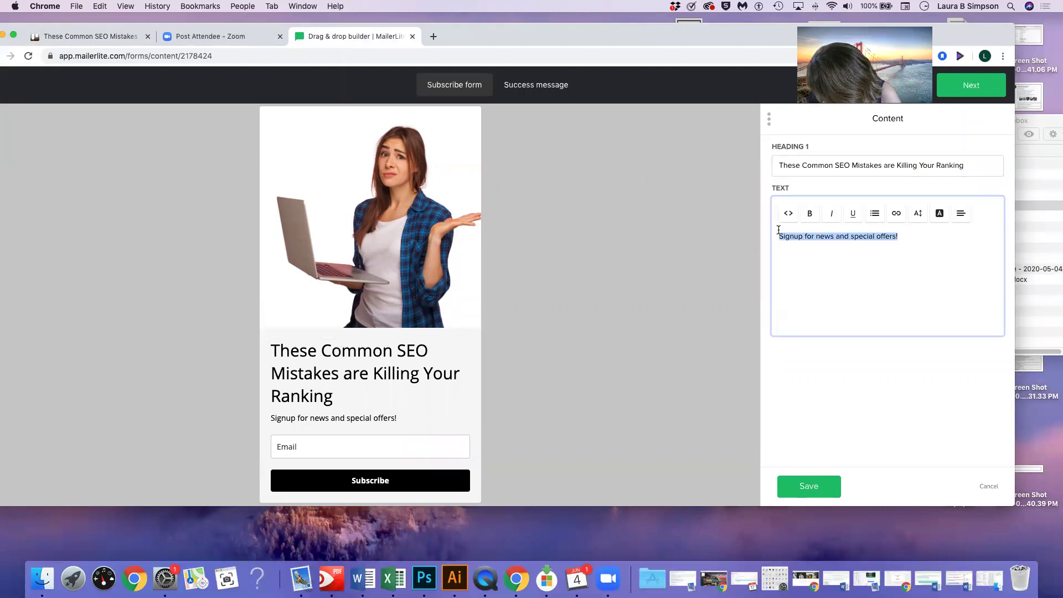
text(This )
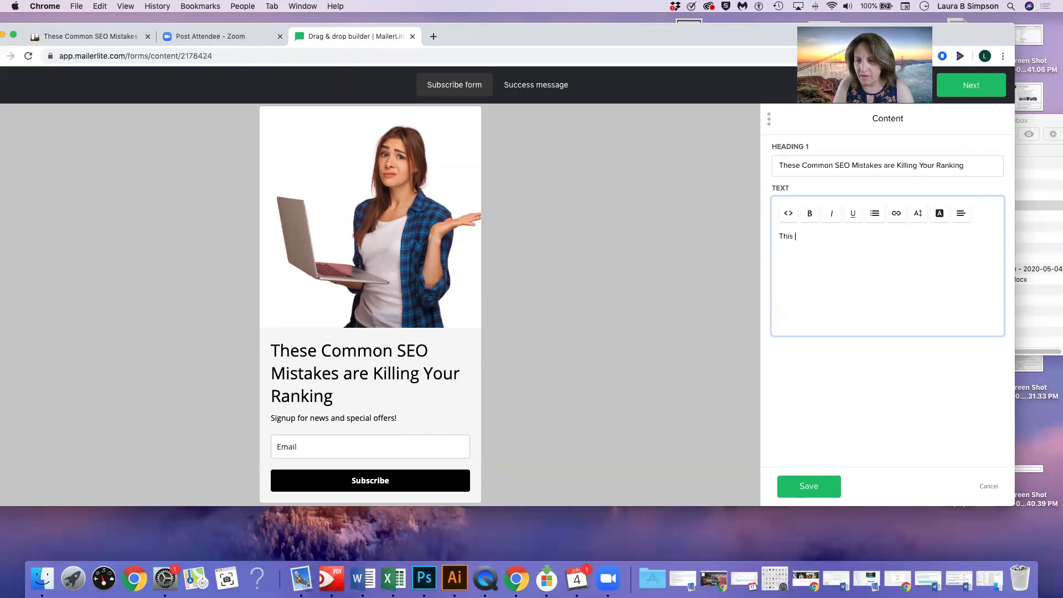
text(DIY Guide with fix that.)
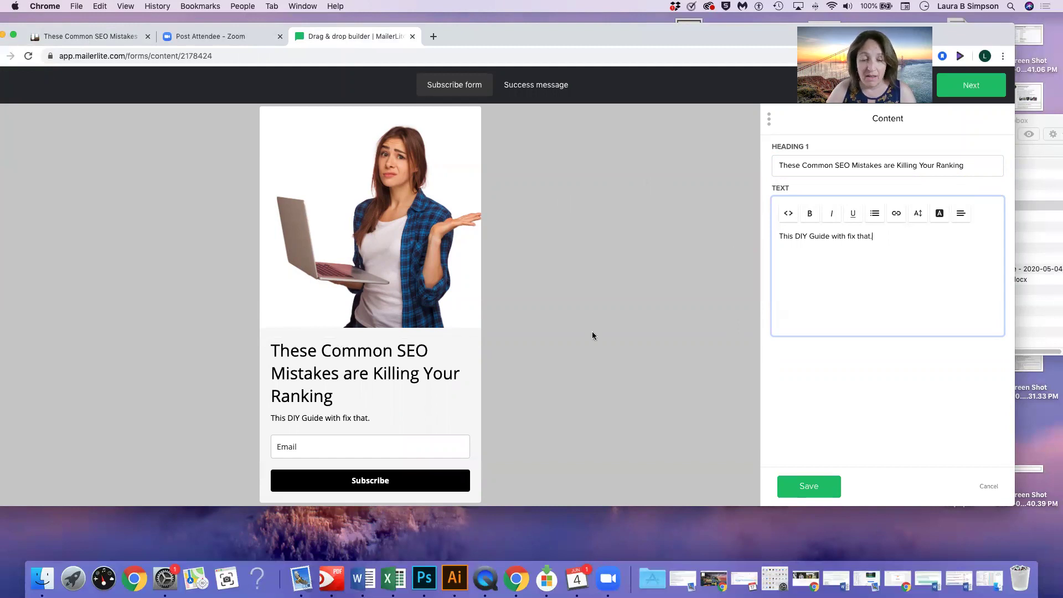
- Enable labels above the inputs in the form's sign-up section
click(365, 438)
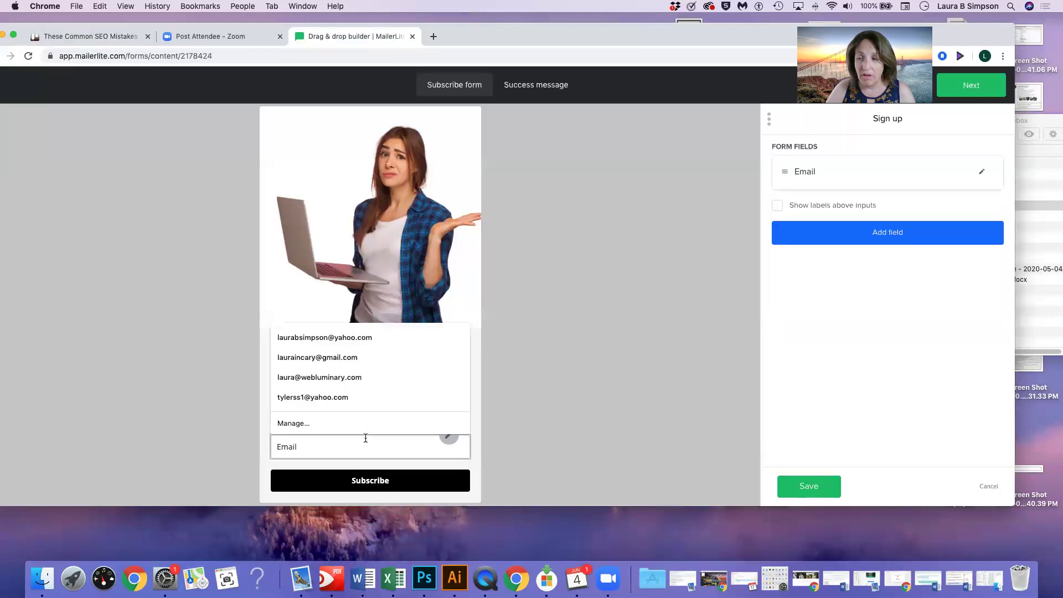
click(777, 205)
click(777, 205)
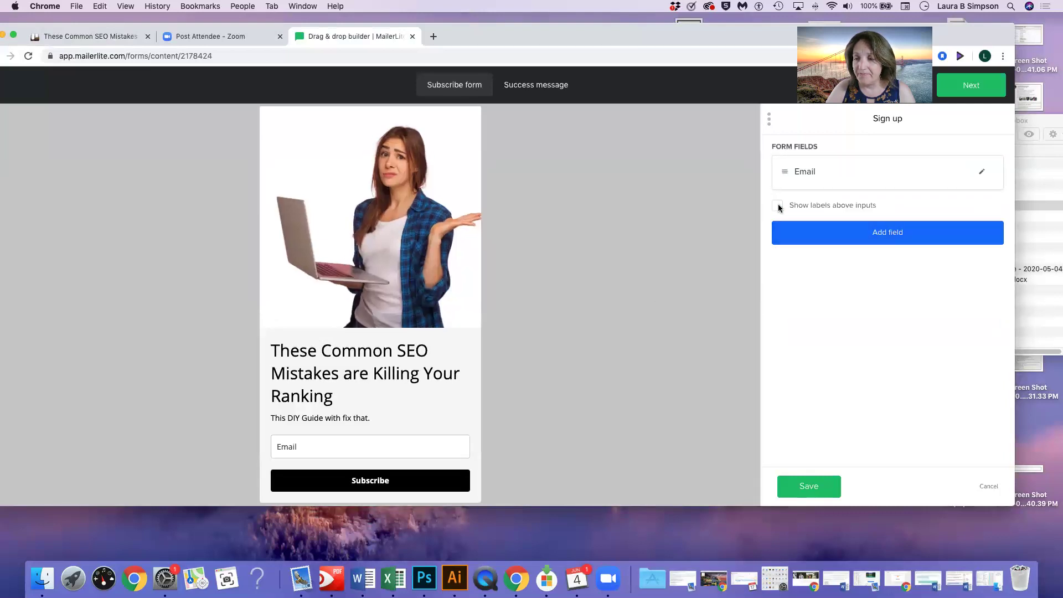
click(778, 206)
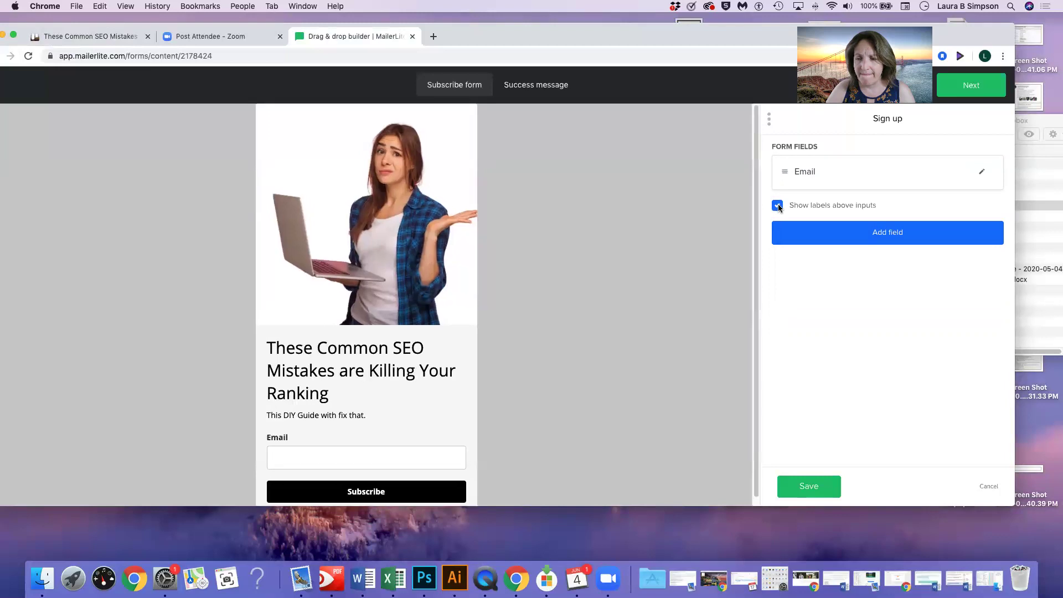
- Add a Name field to the sign-up form, place it above Email and save the section
click(883, 236)
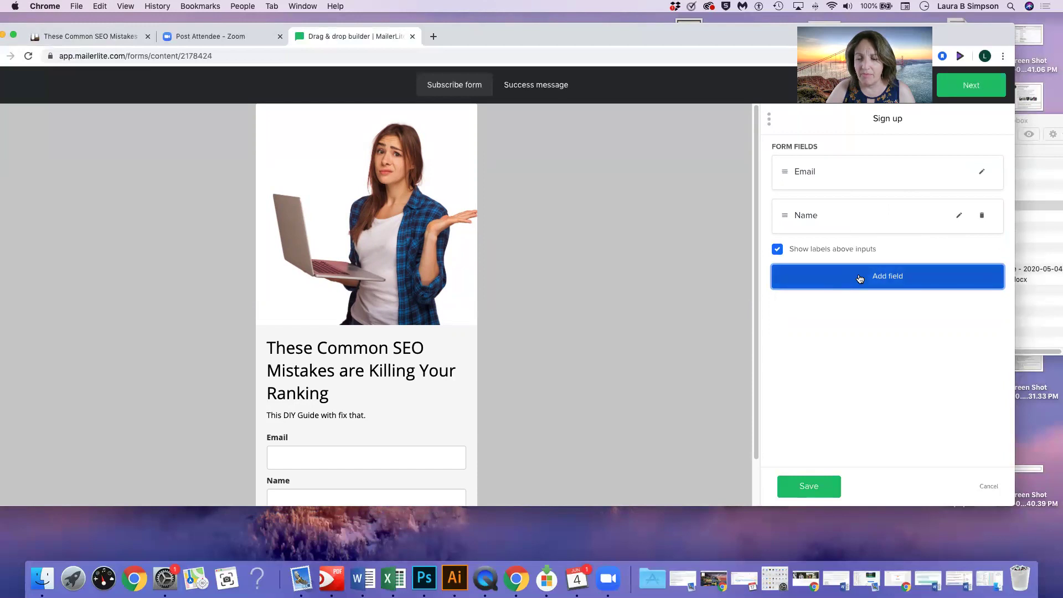
scroll(448, 388, down, 2)
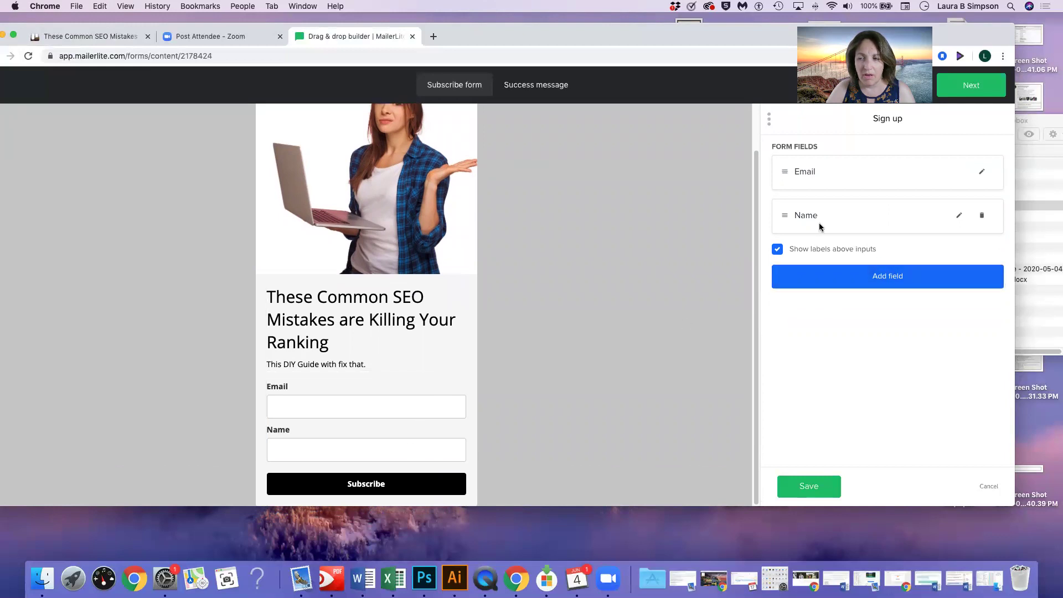
drag(819, 222, 801, 167)
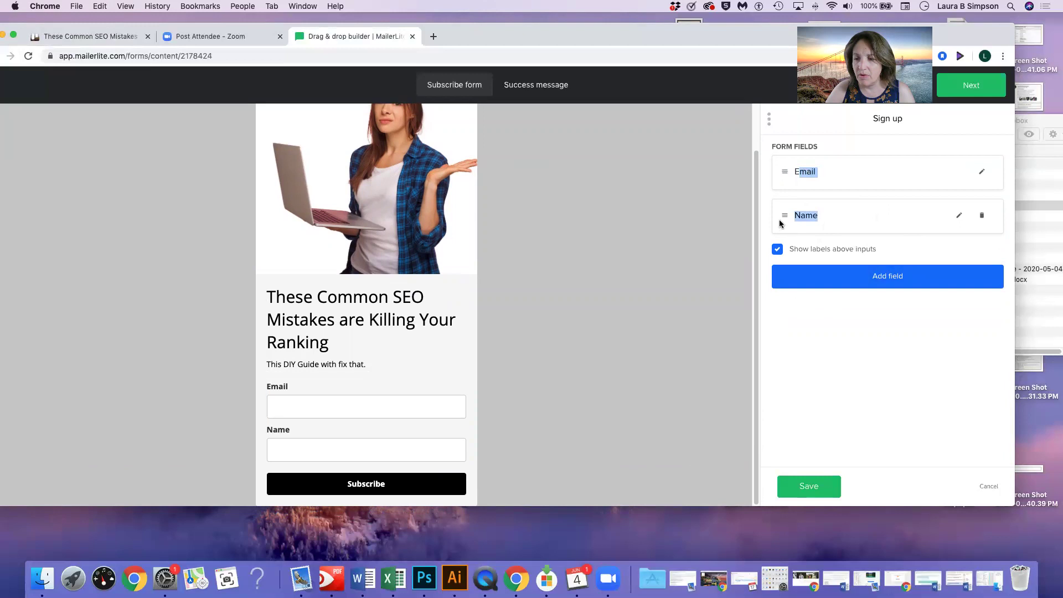
drag(784, 216, 784, 171)
click(820, 488)
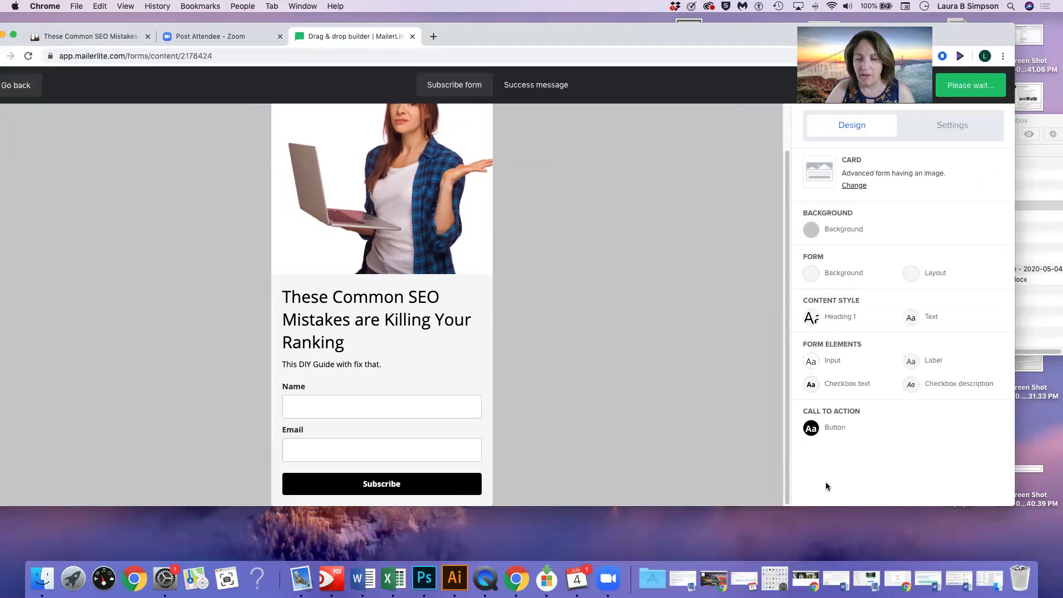
click(380, 334)
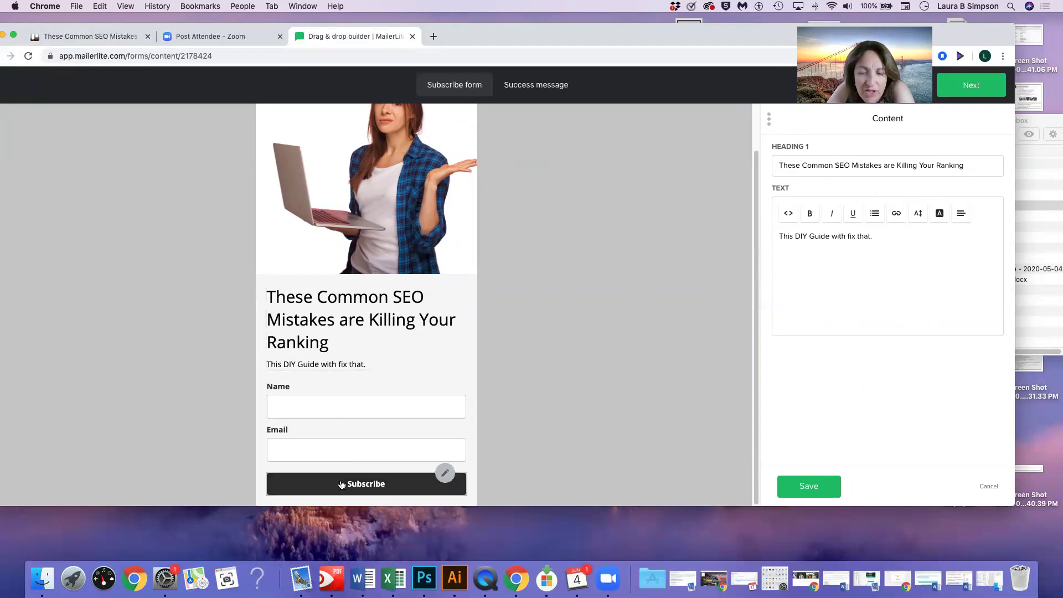
click(340, 485)
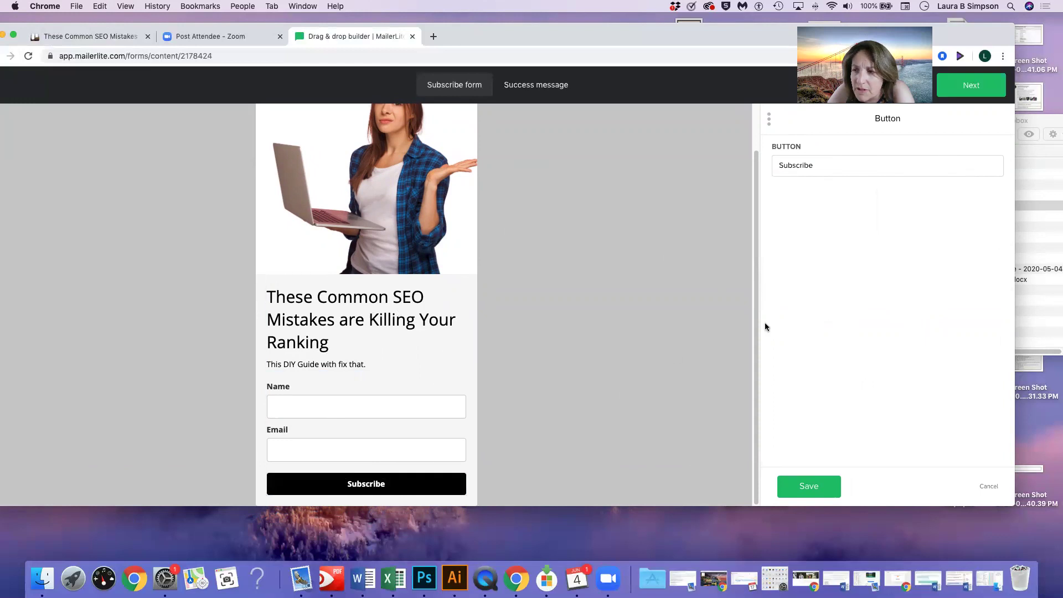
click(347, 224)
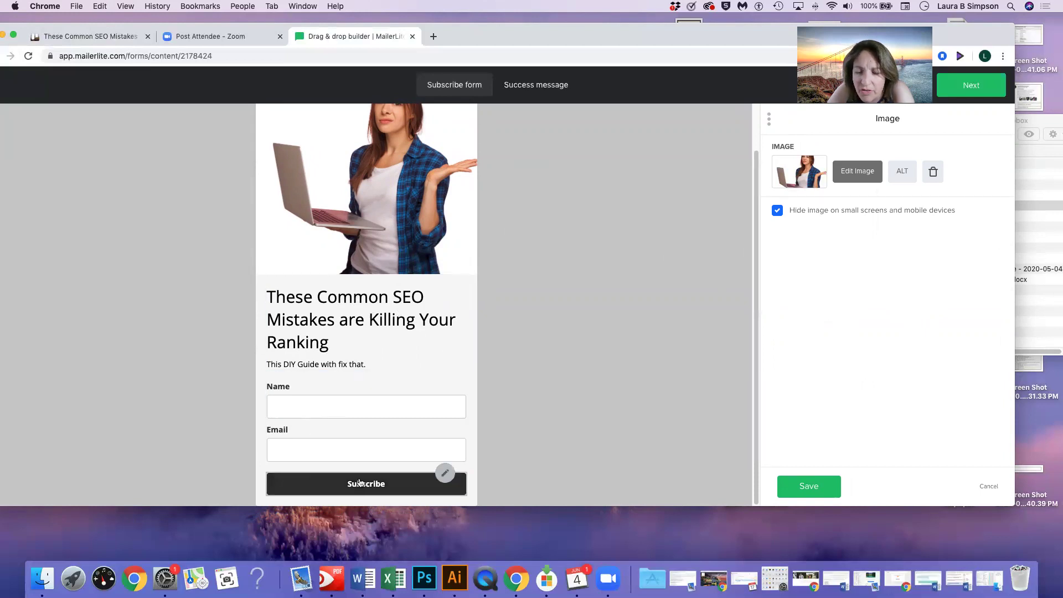
click(809, 487)
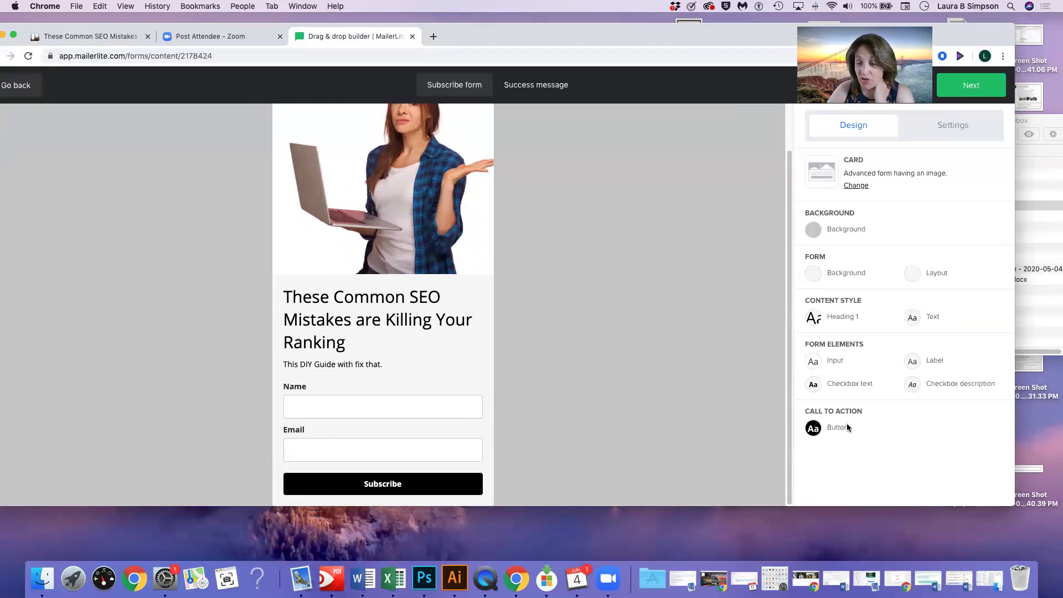
- Set the call-to-action button's background color to the recent teal #3ebdbd and save the button style
click(813, 429)
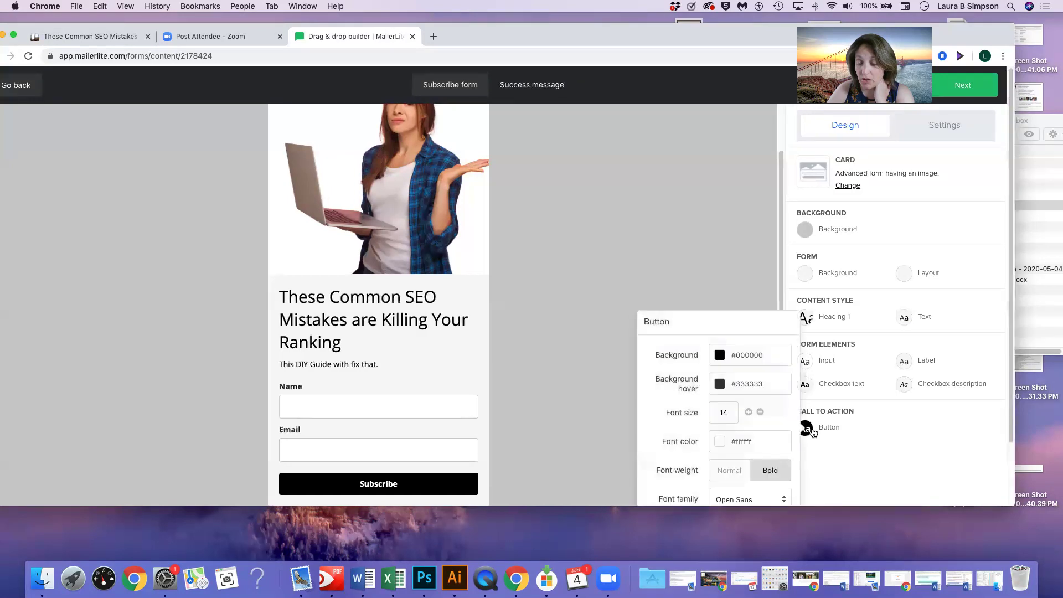
click(741, 355)
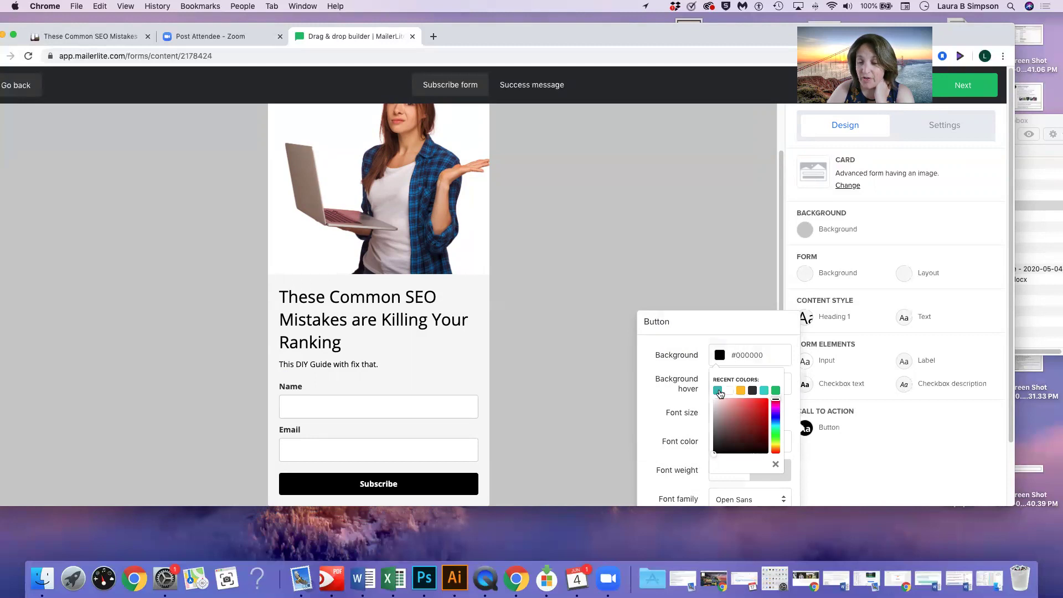
click(718, 392)
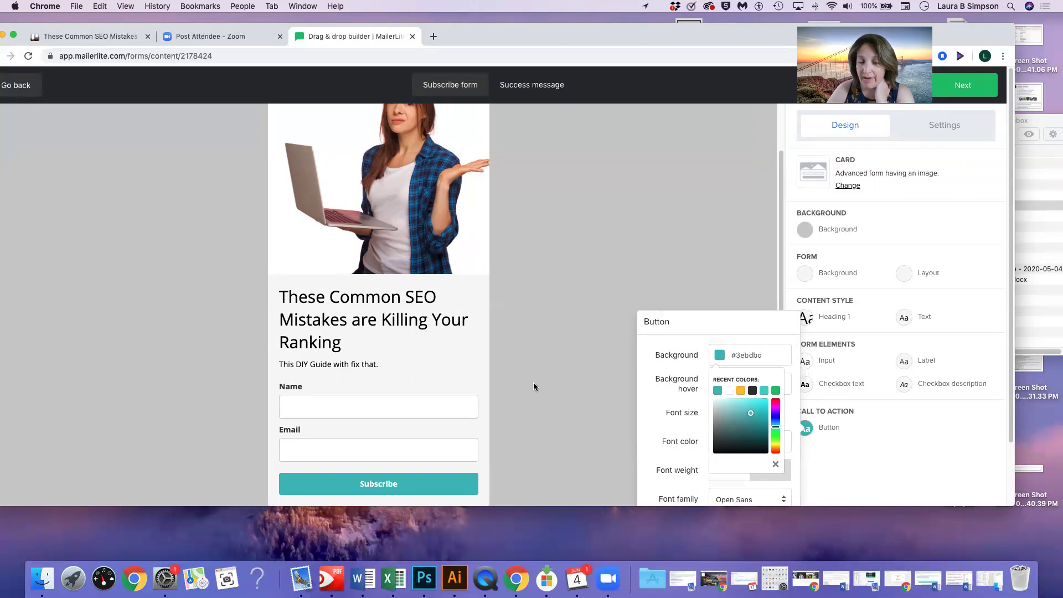
mouse_move(458, 289)
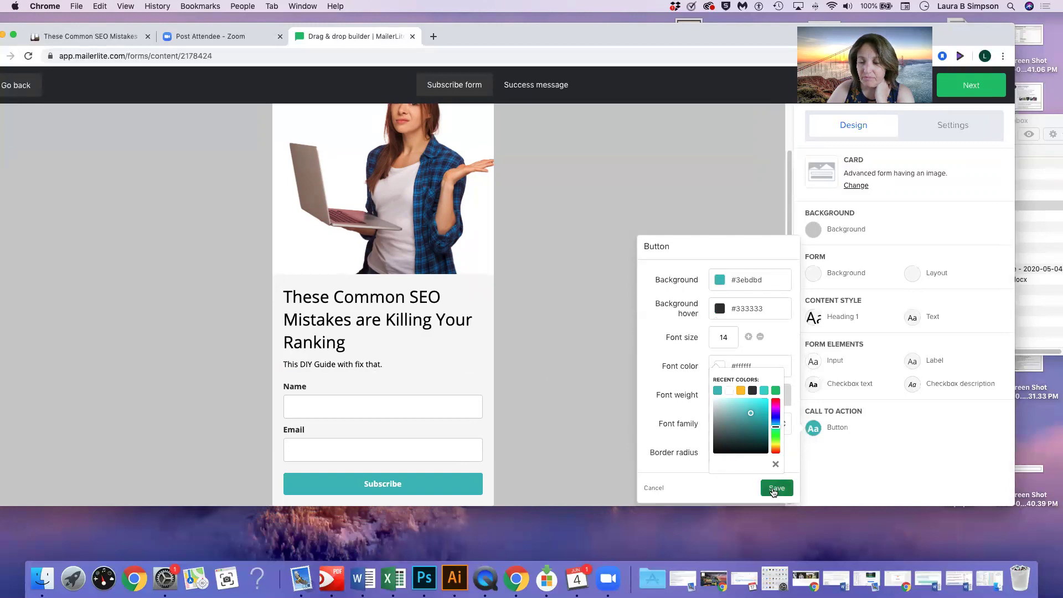
click(776, 488)
scroll(629, 438, up, 2)
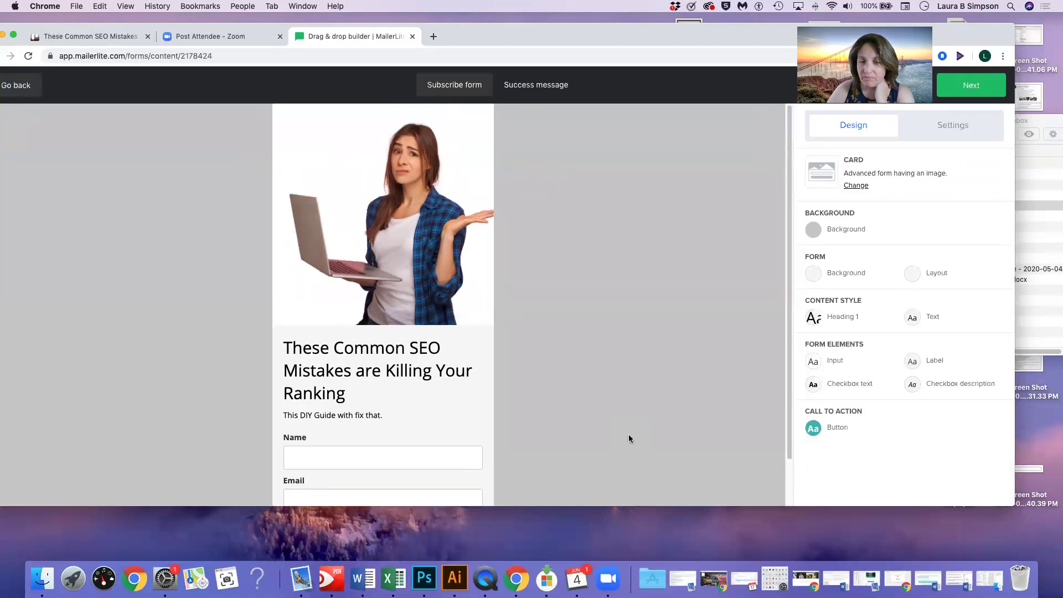
scroll(629, 435, down, 2)
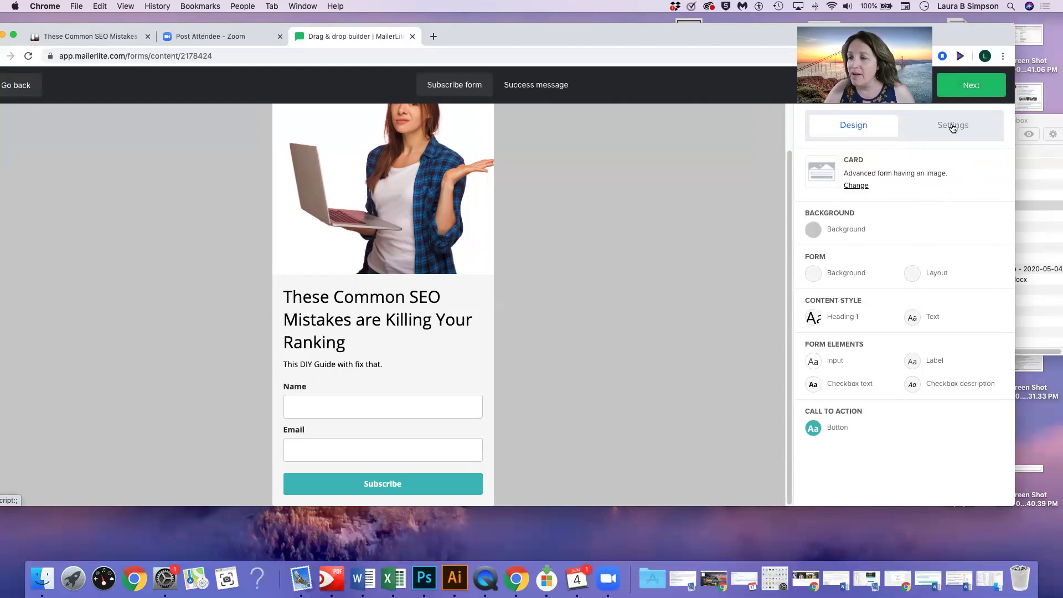
- Enable the Privacy policy statement in the form settings, keeping its default wording
click(951, 132)
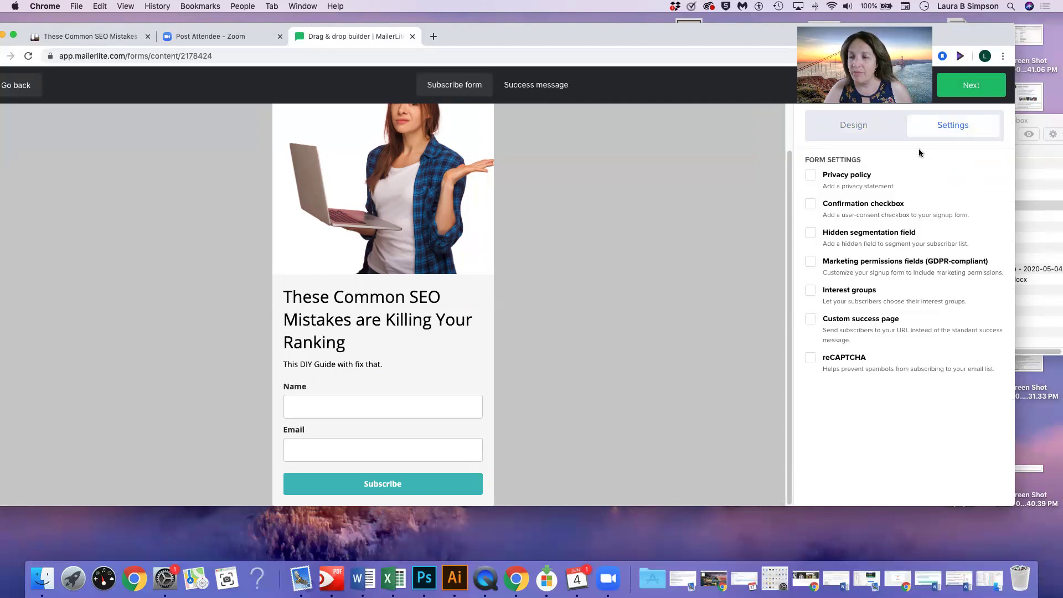
click(811, 176)
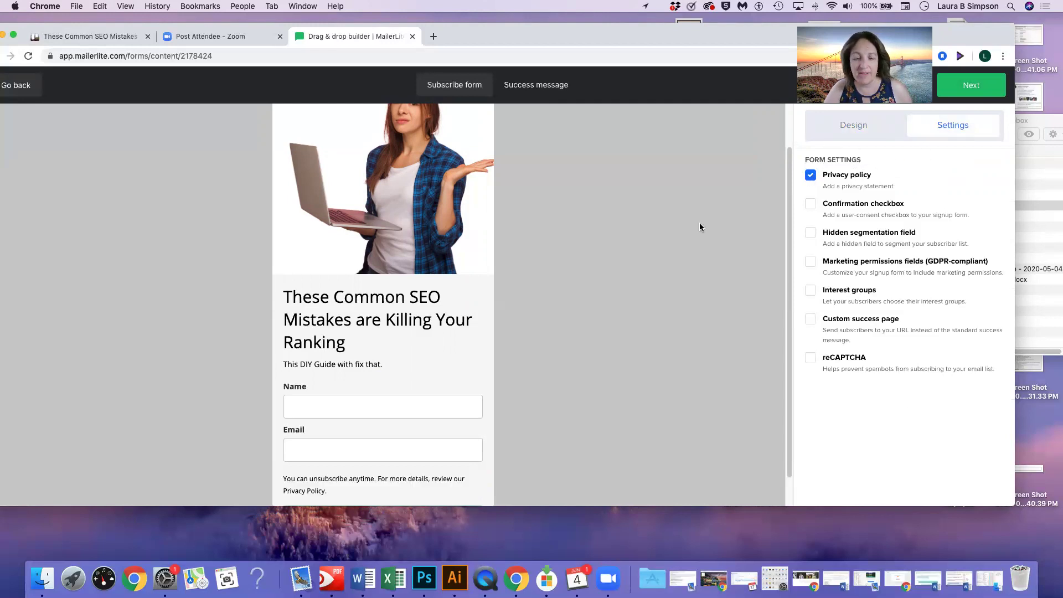
scroll(367, 292, down, 1)
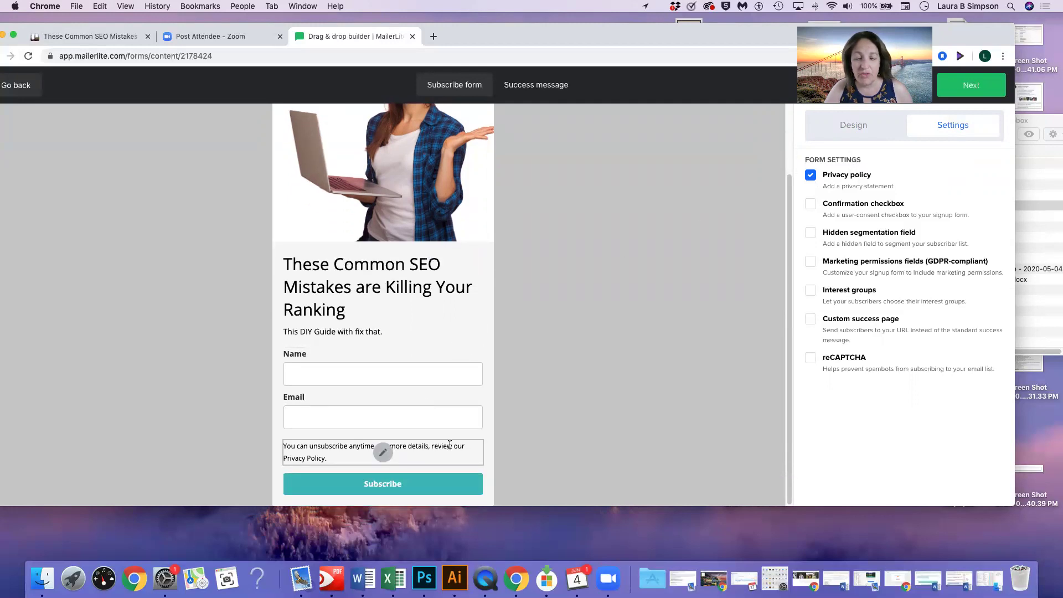
click(450, 445)
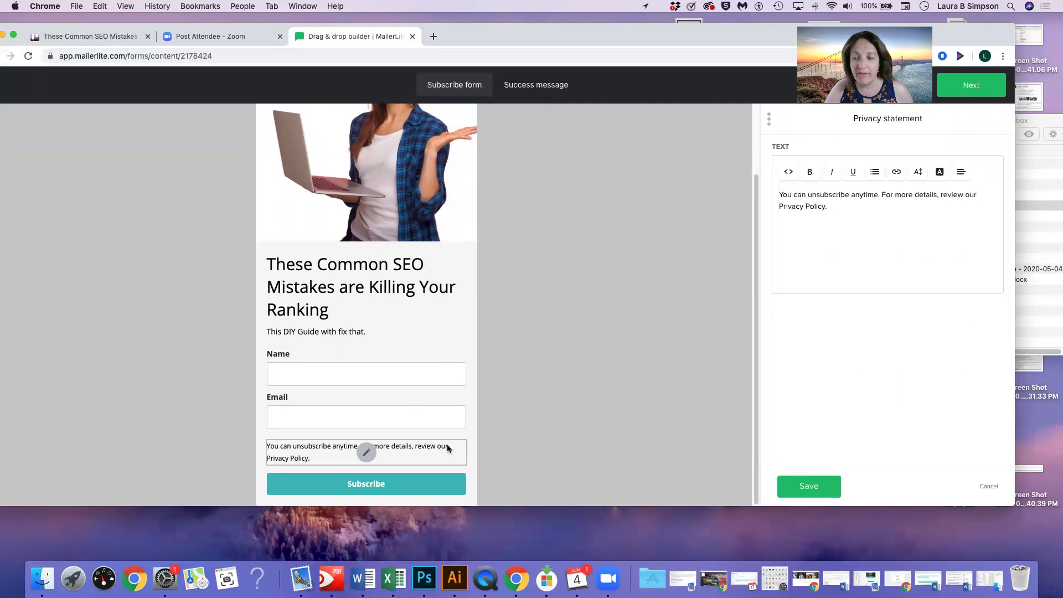
click(296, 284)
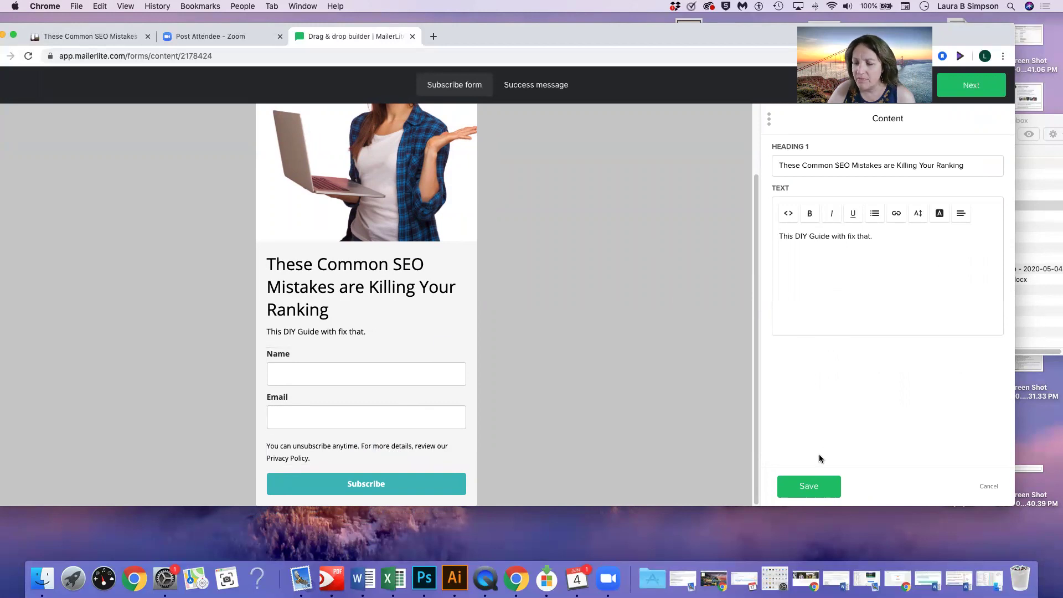
click(819, 488)
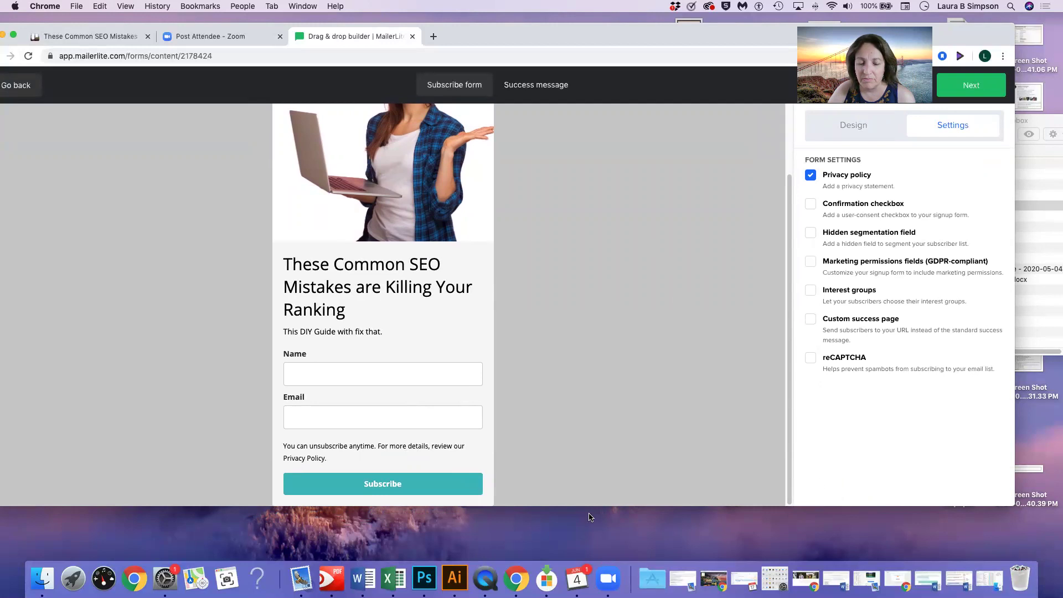
- Change the form's sign-up button label to "Give me my guide!" and save it
click(380, 486)
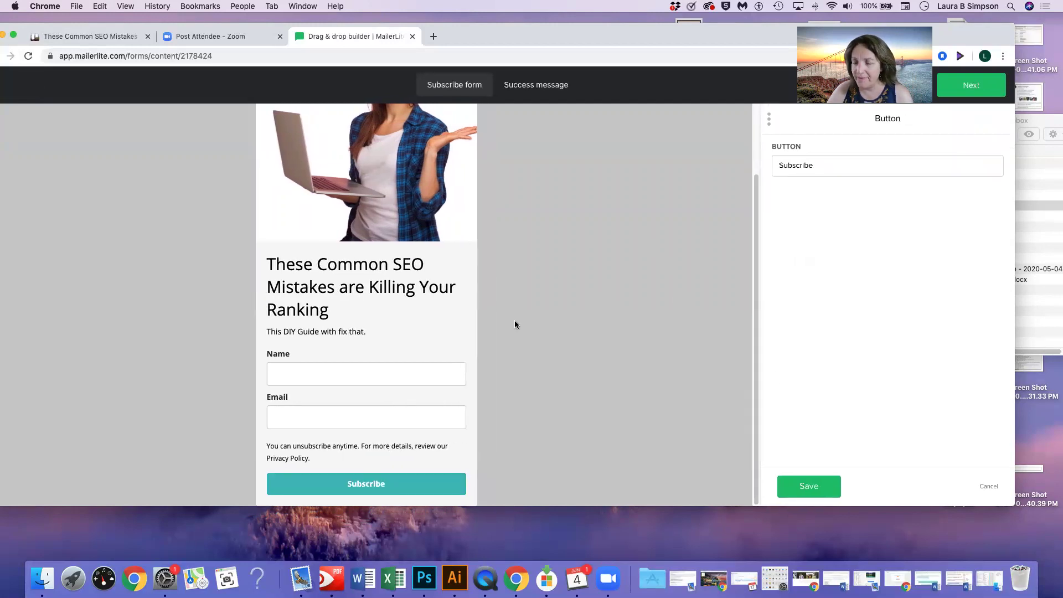
click(817, 165)
key(super+a)
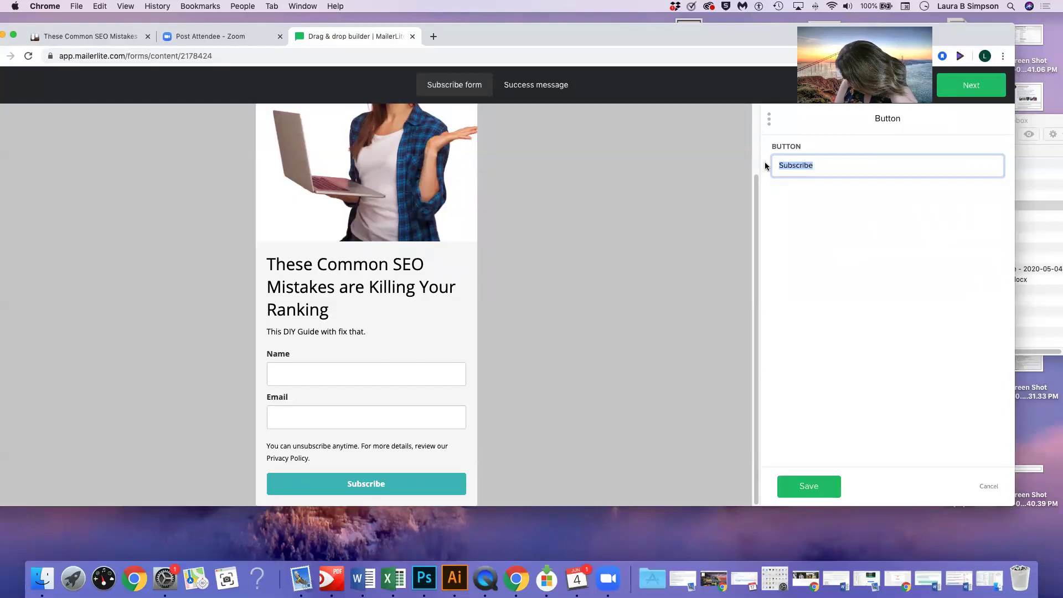
text(Downlaod)
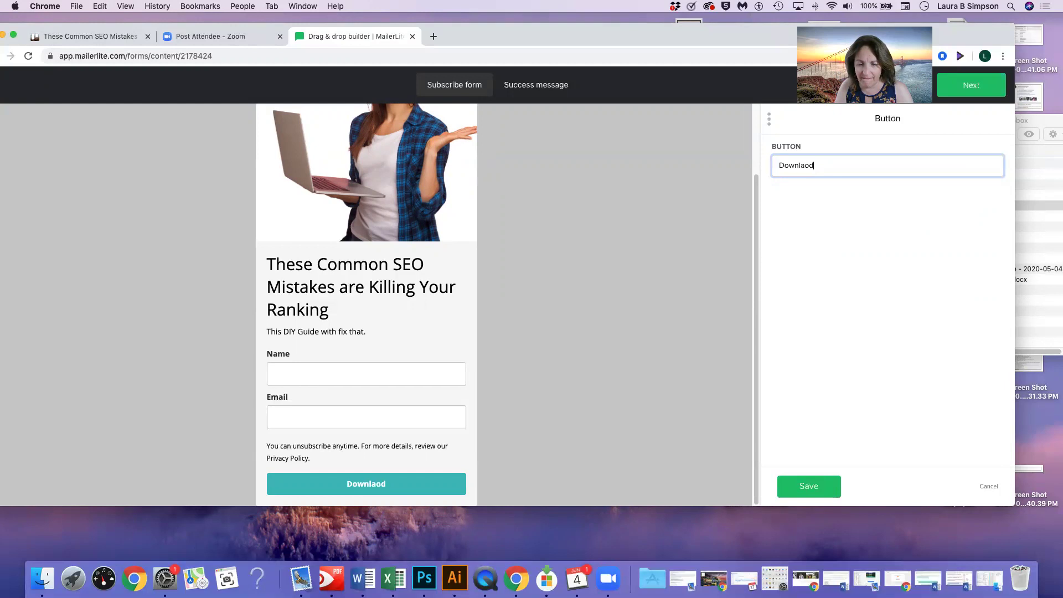
key(BackSpace)
key(BackSpace)
key(BackSpace)
key(BackSpace)
key(BackSpace)
key(BackSpace)
key(BackSpace)
key(BackSpace)
text(Ge)
text(ive me my )
text(guide)
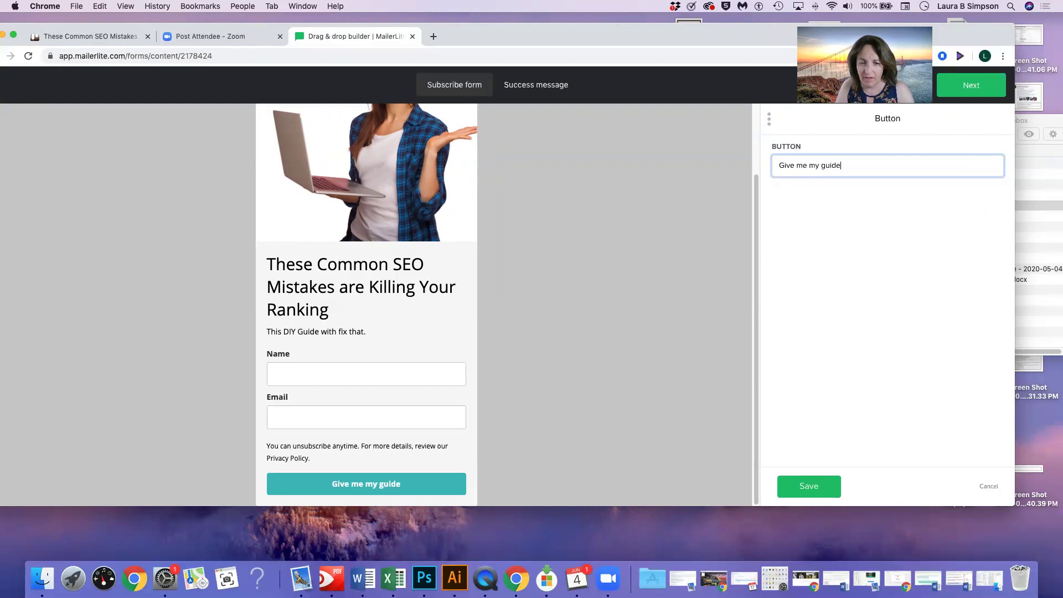
text(!)
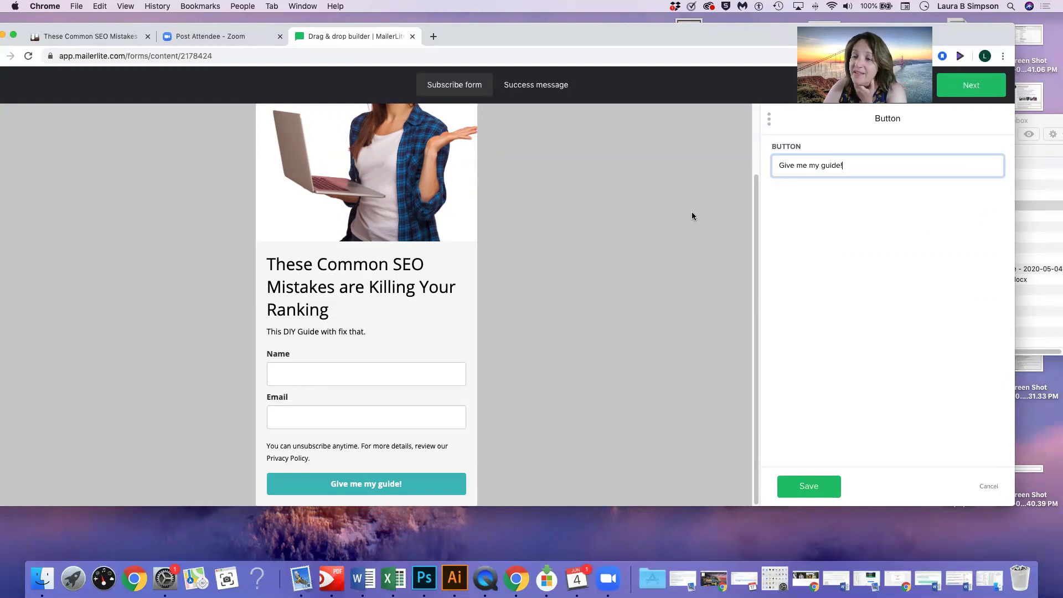
click(806, 489)
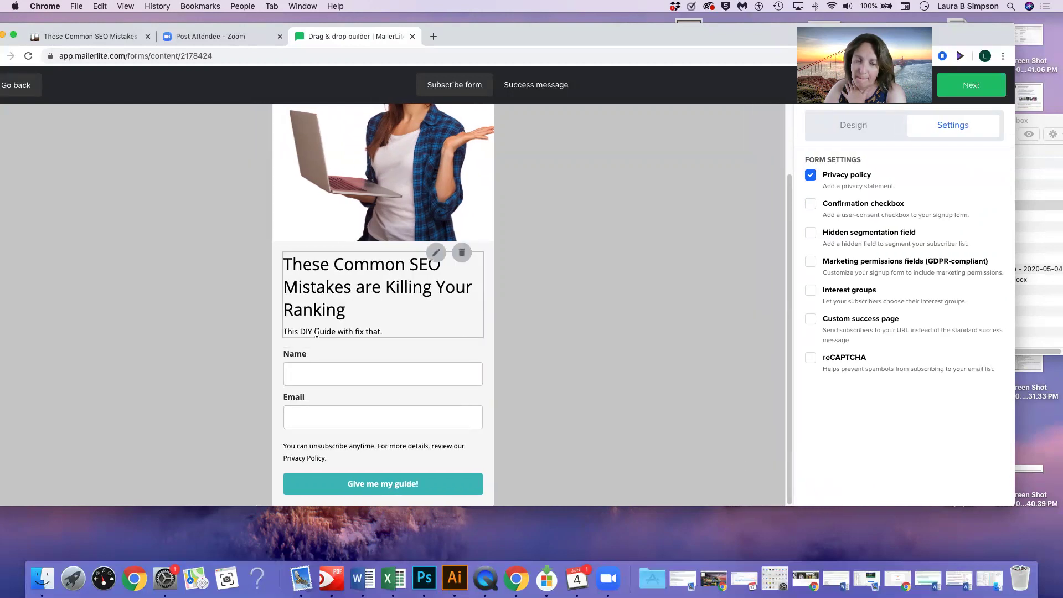
- Finish the form design with the heading and text as they are and continue to the form's overview
click(316, 332)
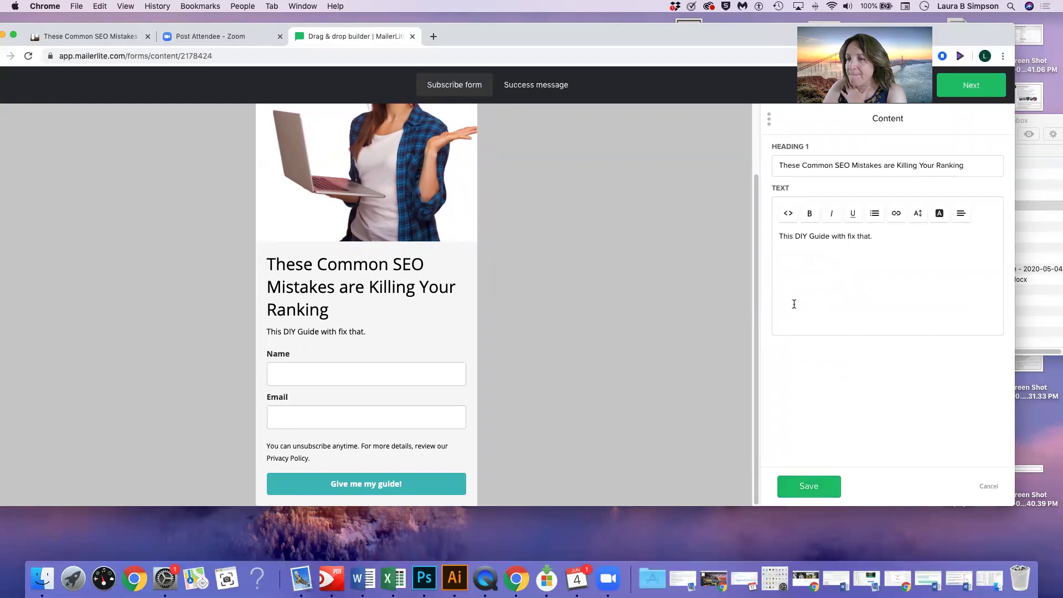
click(962, 95)
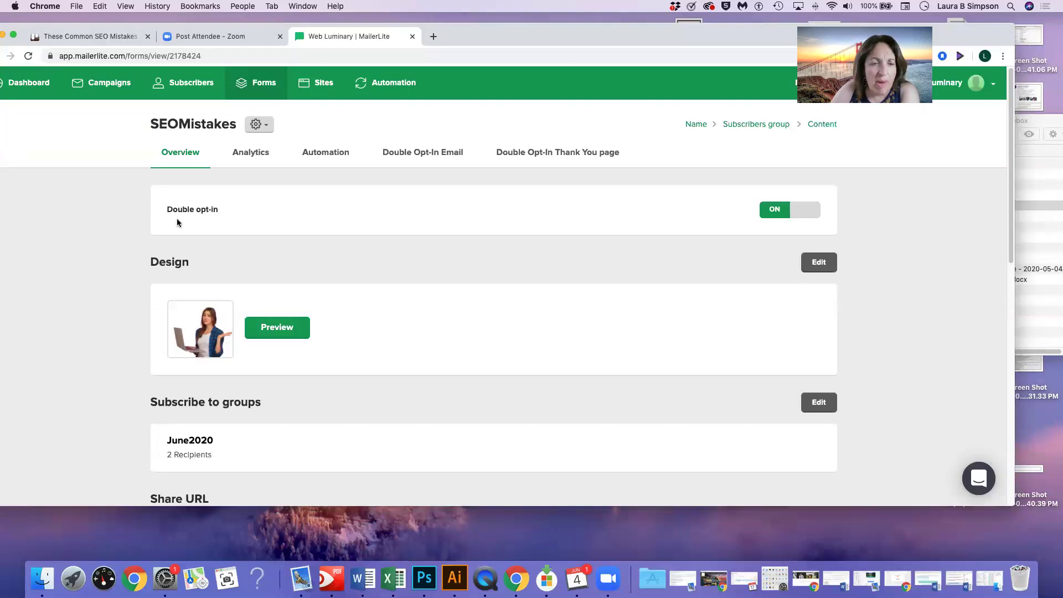
- Review the SEOMistakes form's analytics, including daily stats and the subscriber list, and return to the overview
click(258, 155)
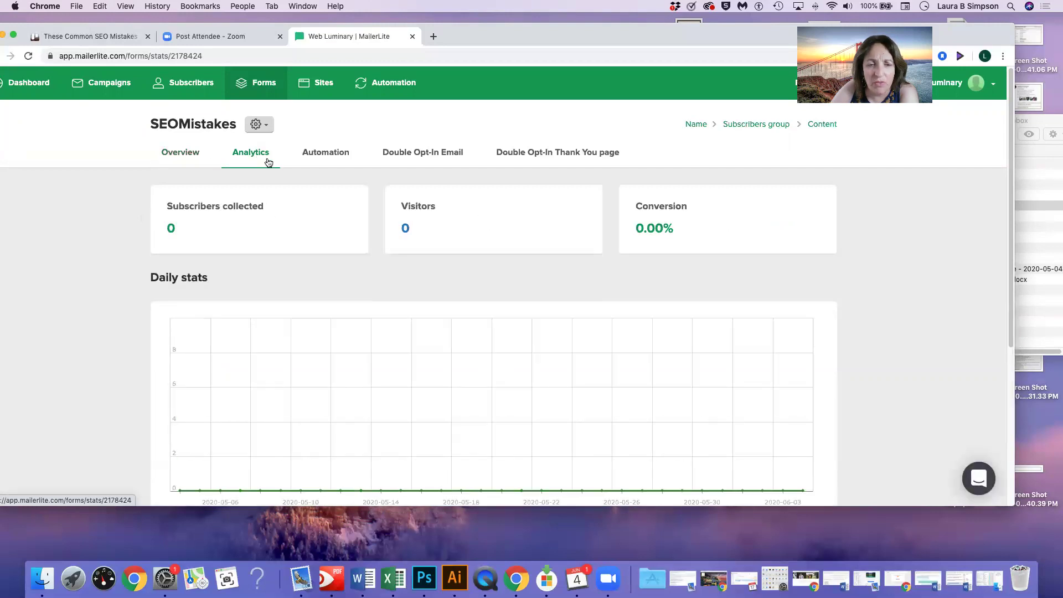
scroll(374, 219, down, 5)
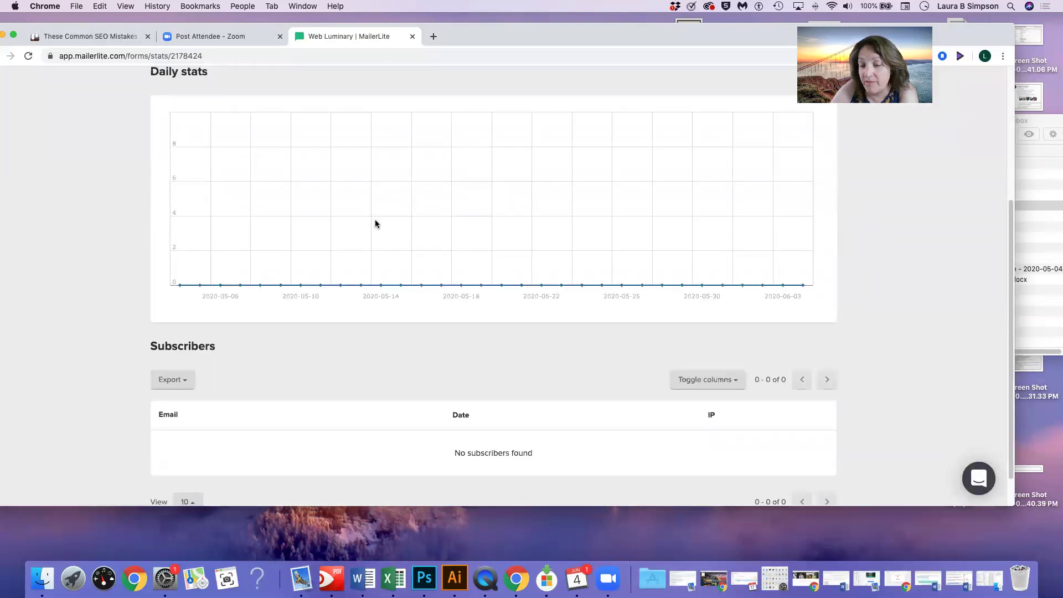
scroll(376, 224, up, 5)
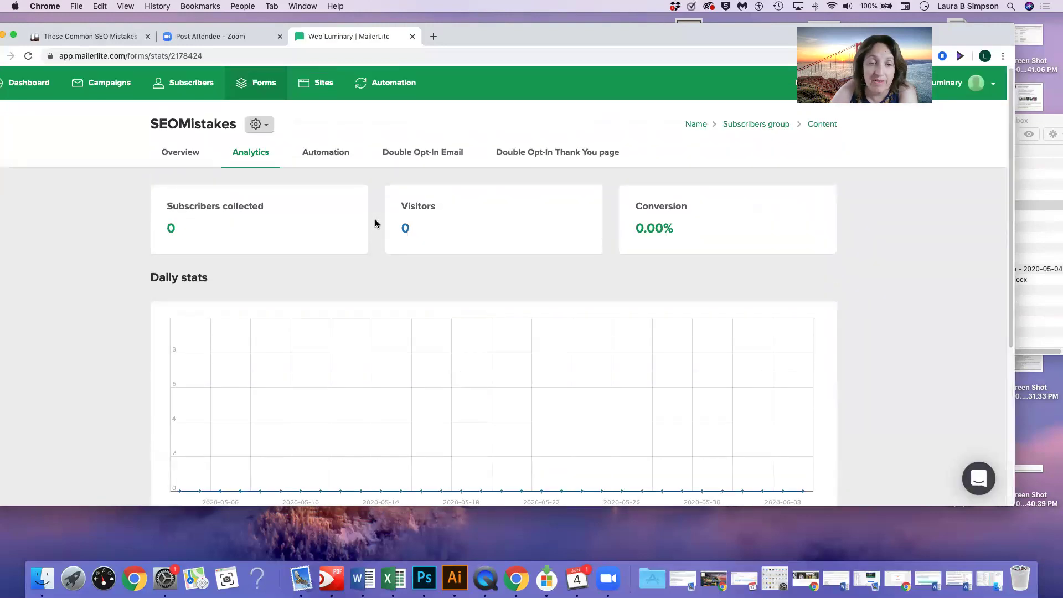
click(188, 156)
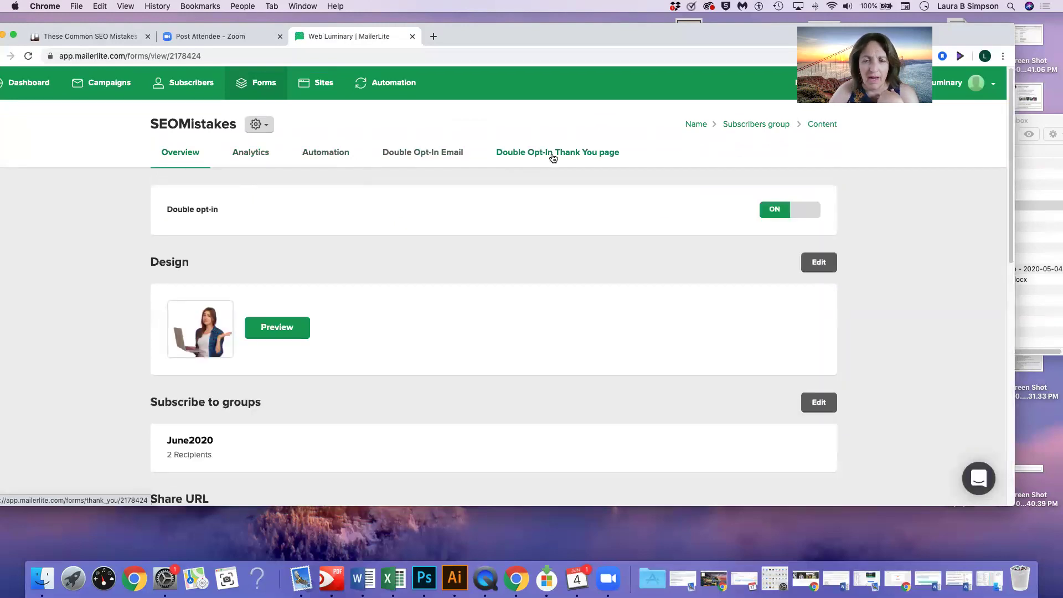
- Open the form's double opt-in email for editing and check the greeting title's content and design options
click(436, 158)
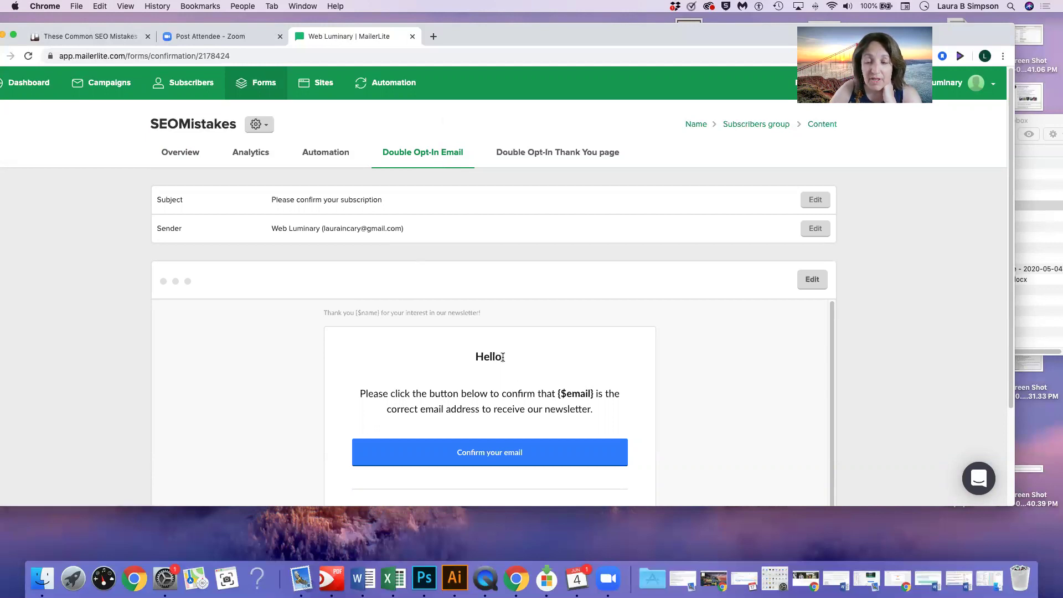
click(818, 281)
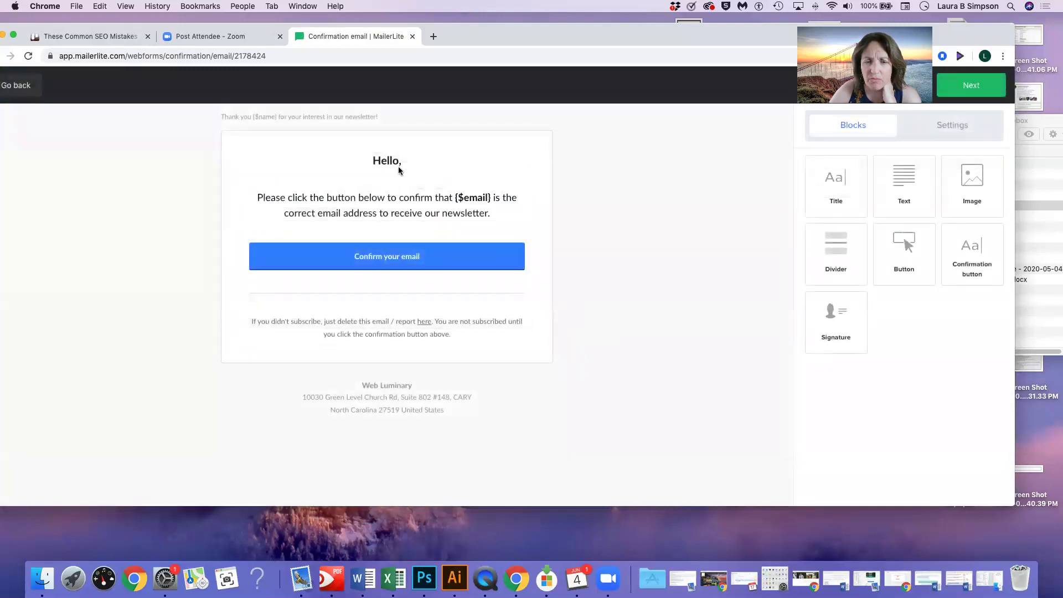
click(397, 159)
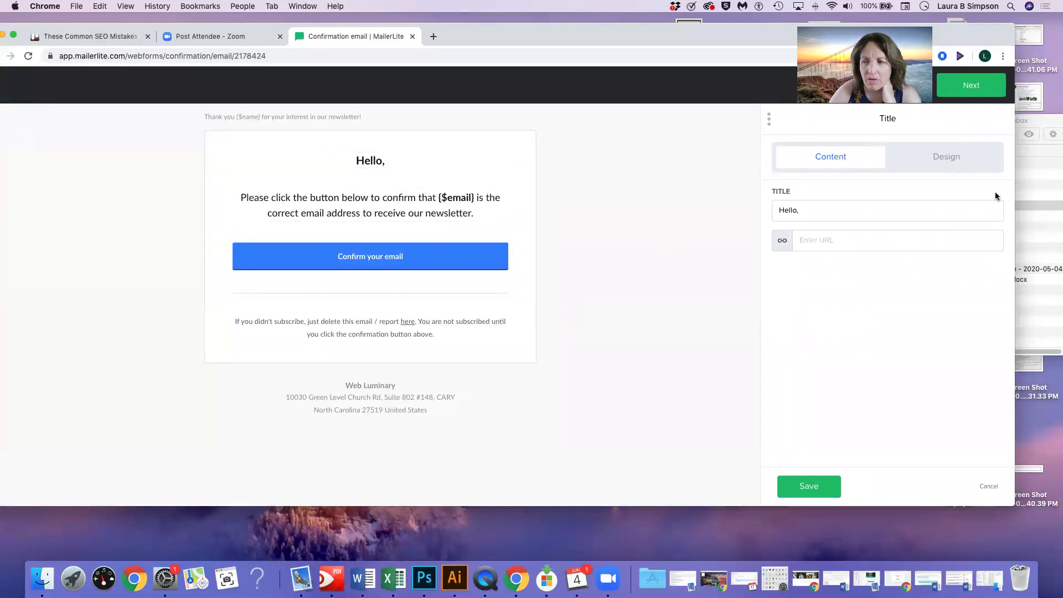
click(936, 157)
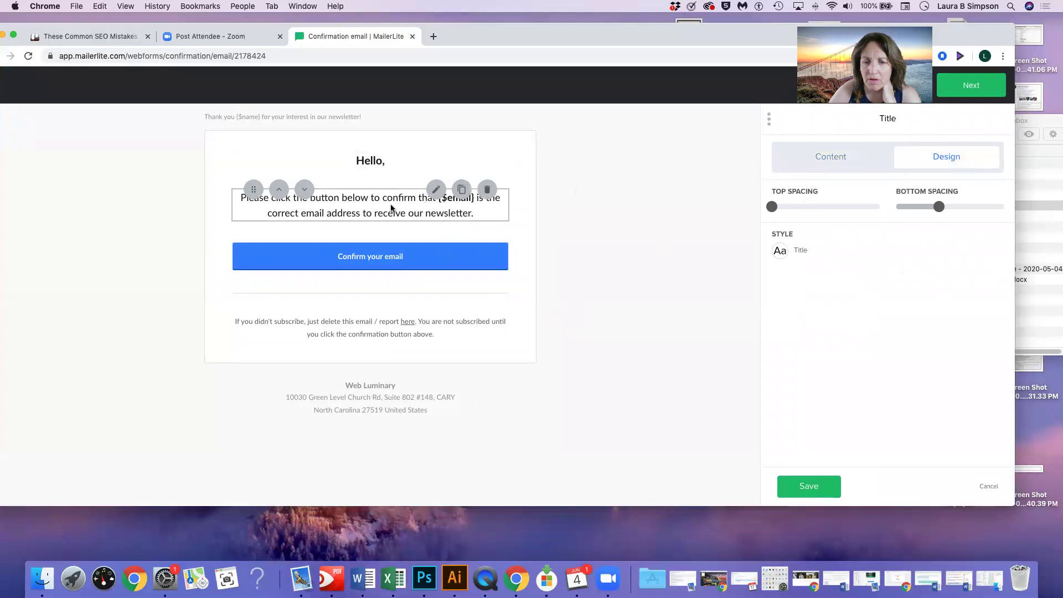
- Personalize the confirmation email's title as "Hello {$name} ," by copying the {$email} variable from the body text and changing it to name
click(405, 206)
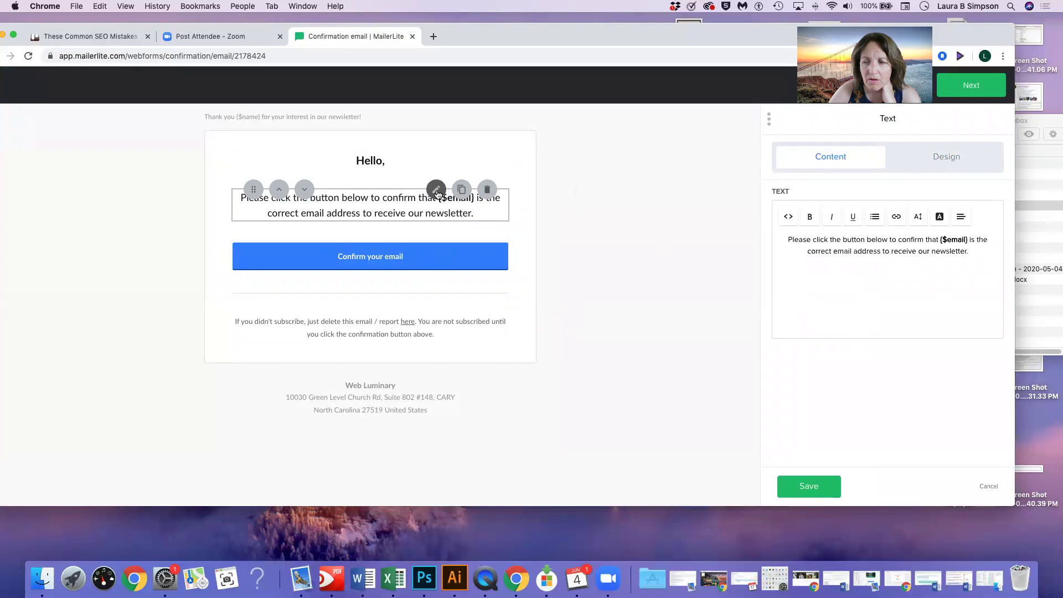
click(949, 239)
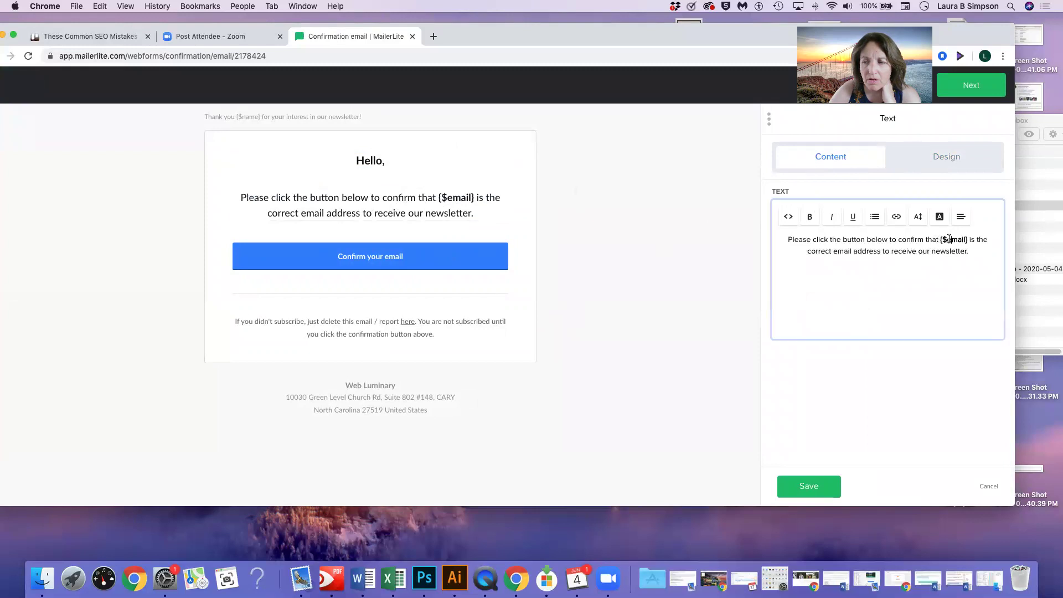
drag(969, 239, 937, 237)
key(super+c)
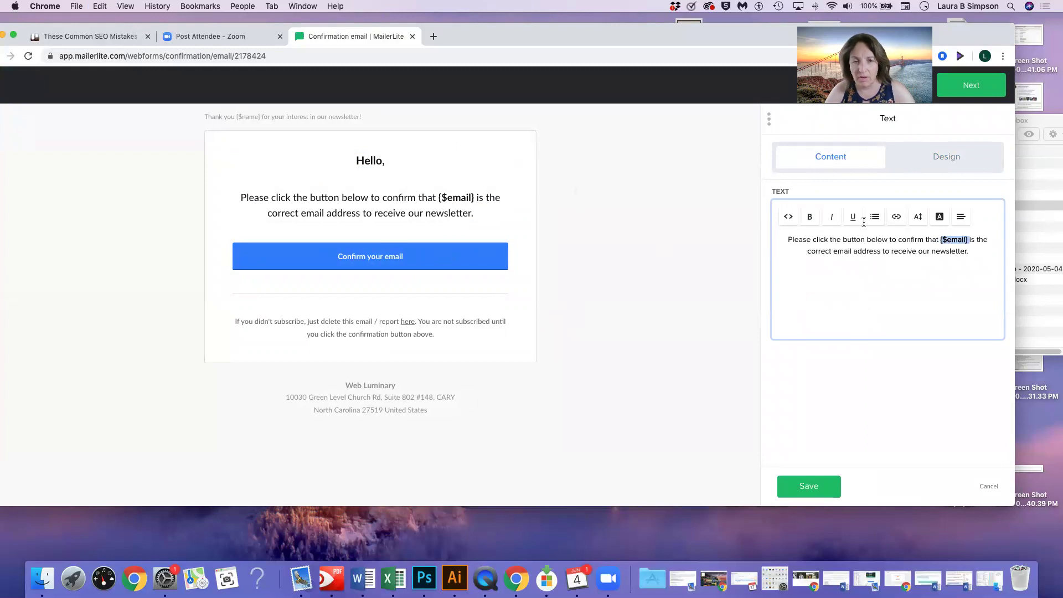
click(375, 160)
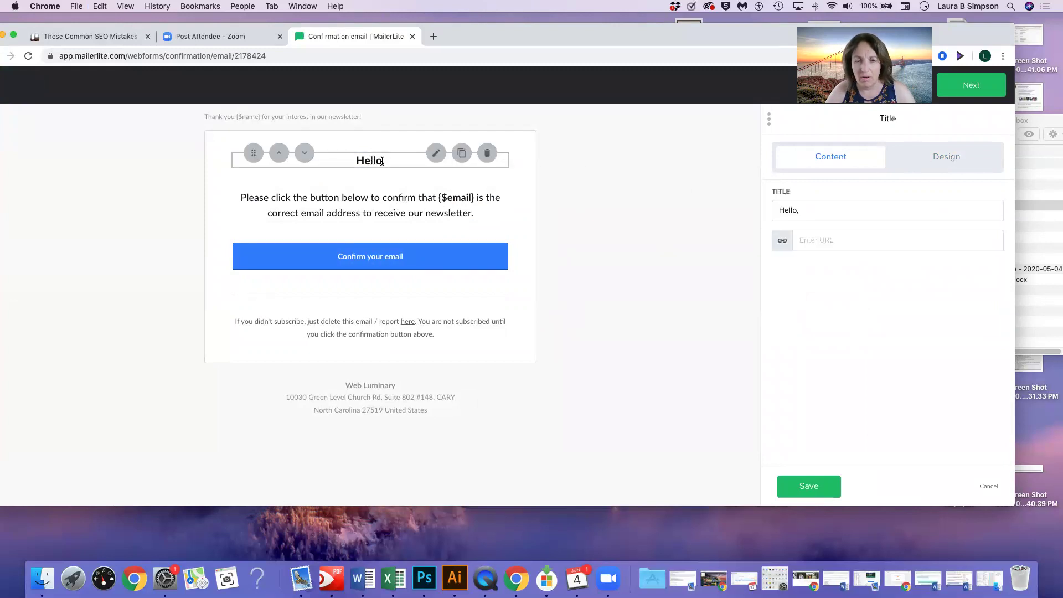
click(798, 212)
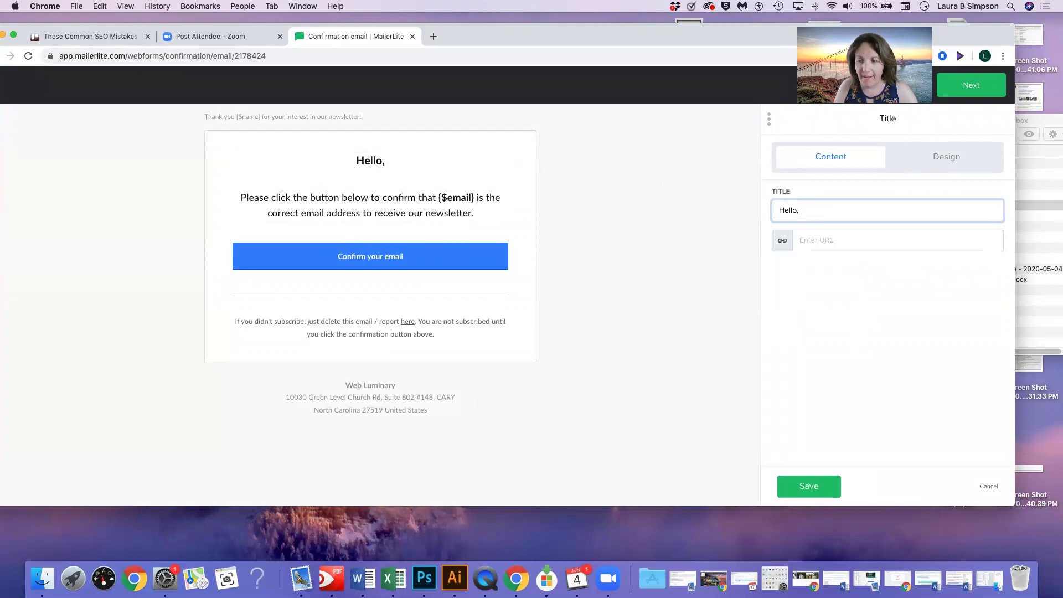
key(super+v)
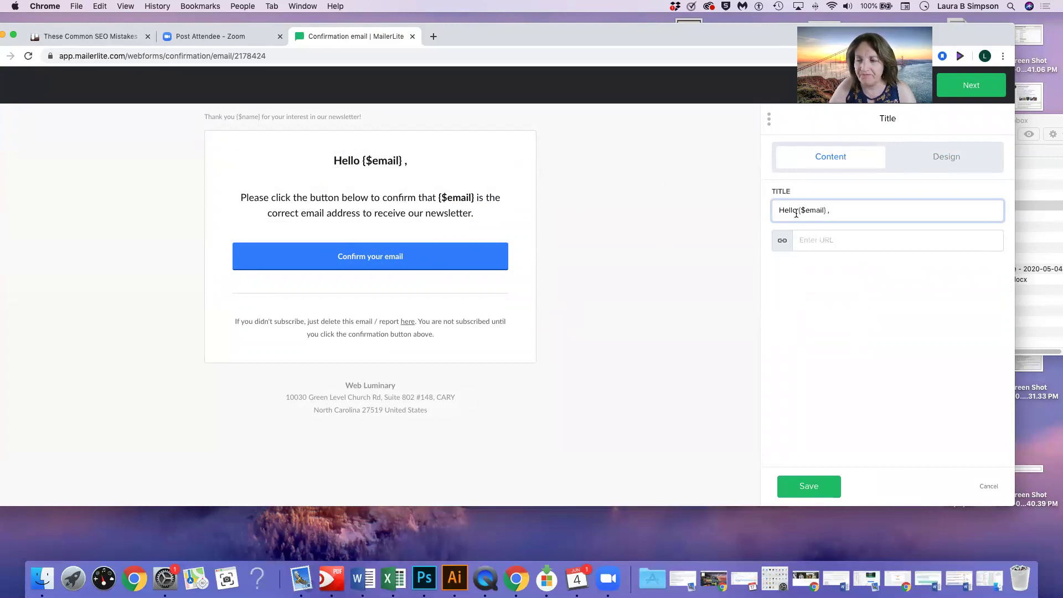
drag(806, 211, 825, 212)
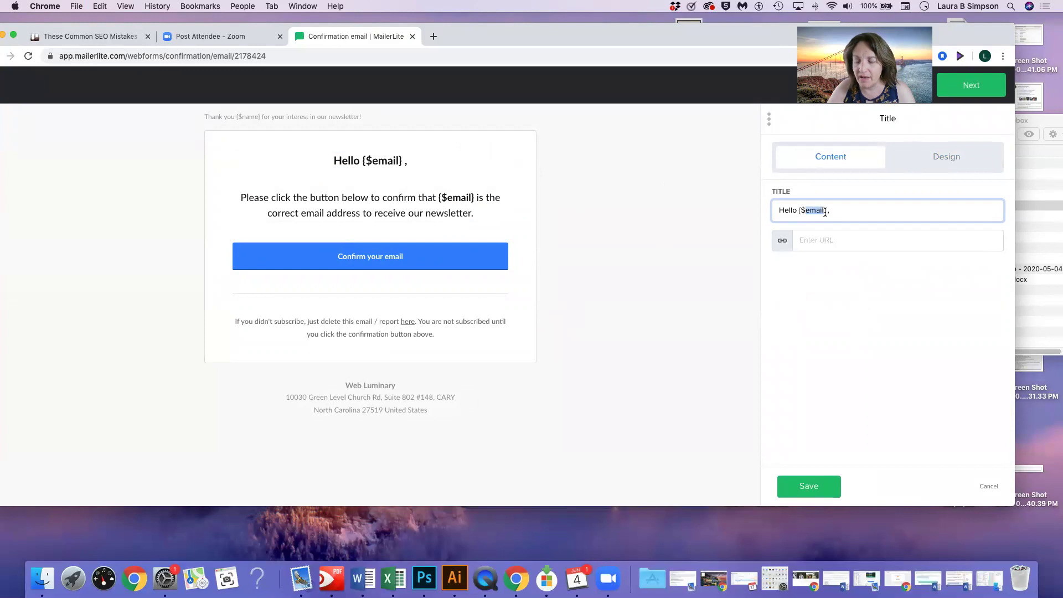
text(name)
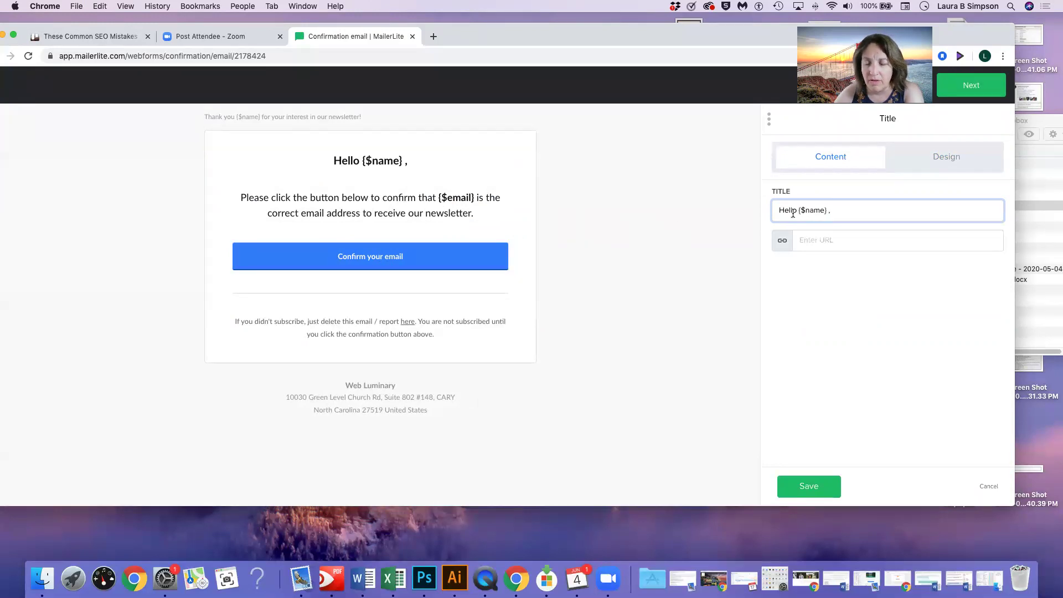
- Replace the body text before {$email} in the confirmation email with "Did you sign up to receive an SEO Guide from Webluminary-"
click(381, 207)
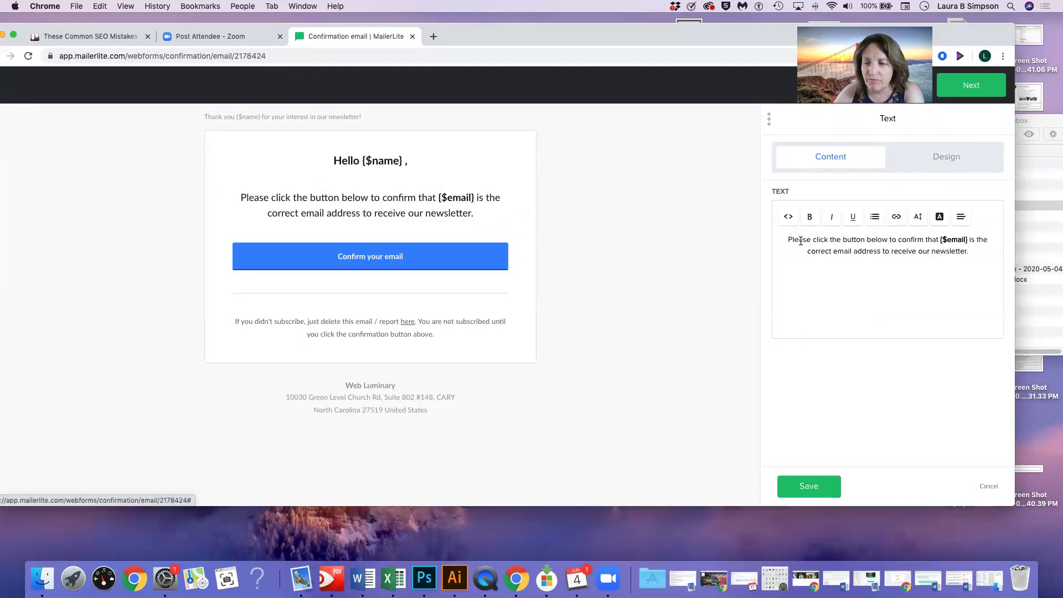
drag(788, 239, 936, 242)
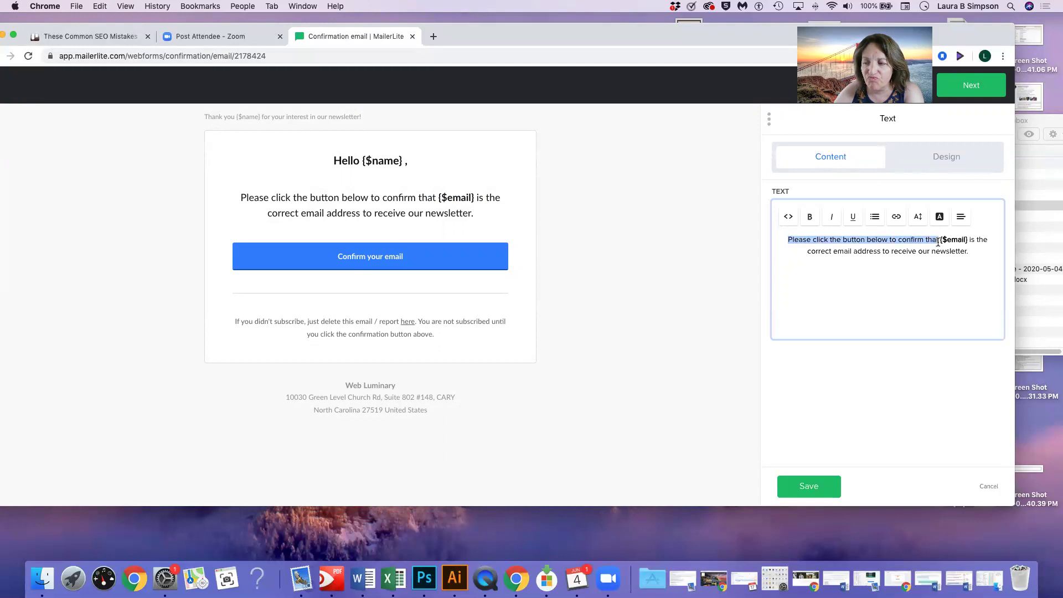
text(Did you si)
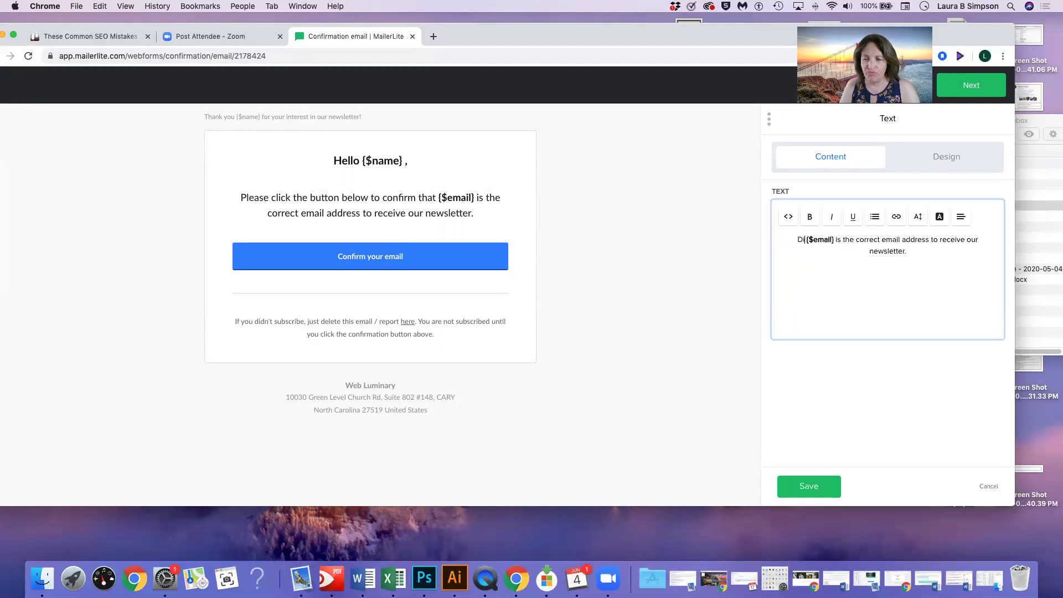
text(gn up t)
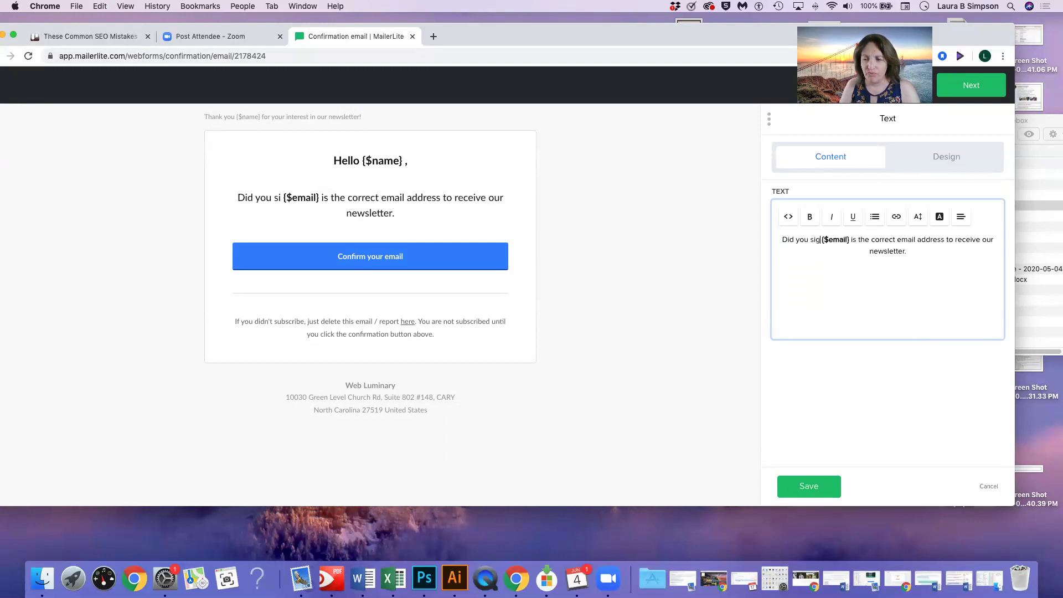
text(o receive)
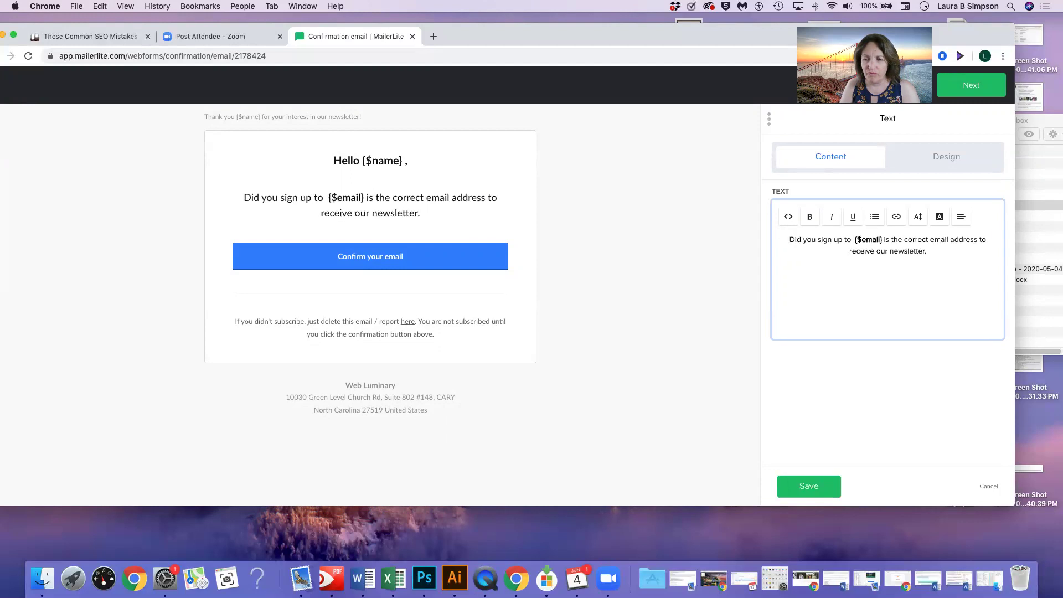
text( a)
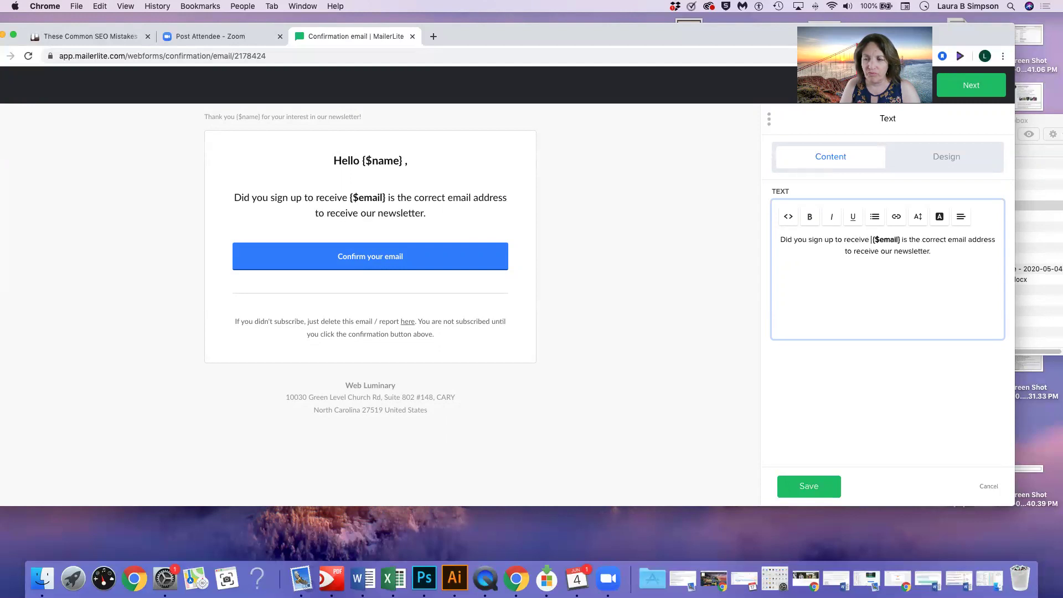
text(n SEO C)
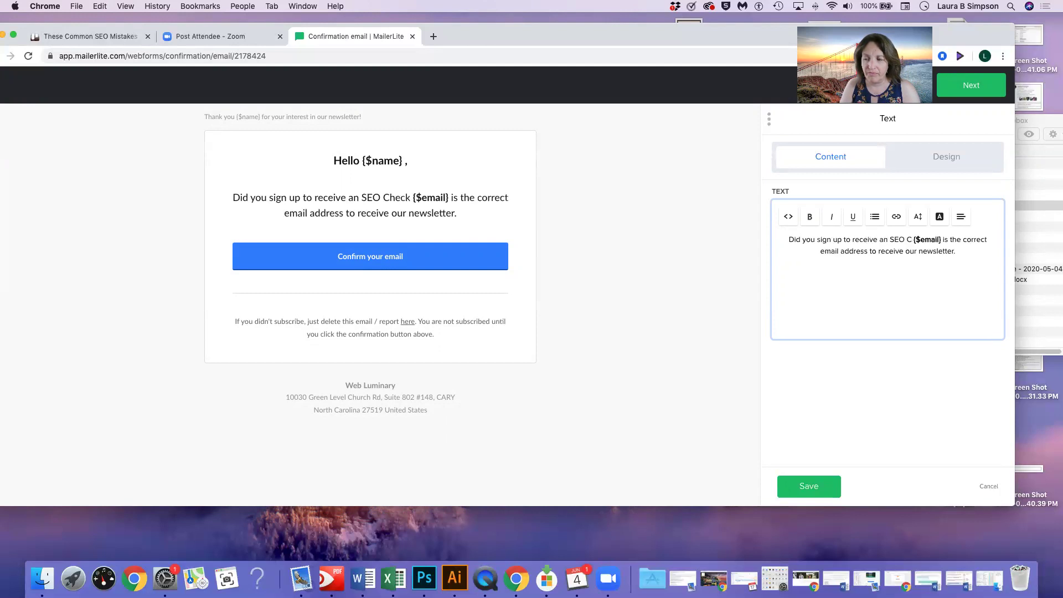
key(BackSpace)
text(Guide from)
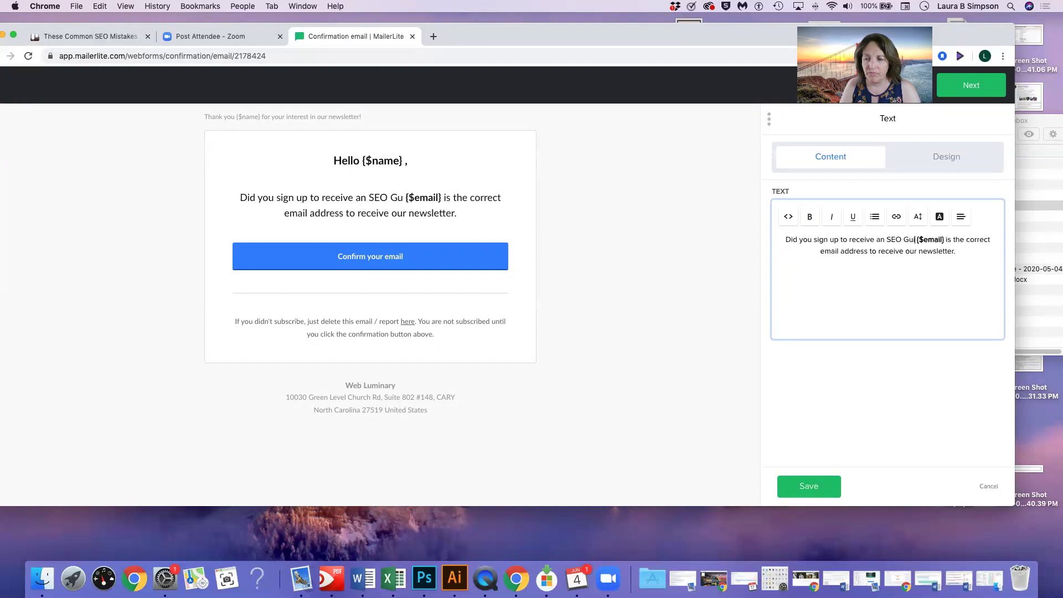
text( Weblum)
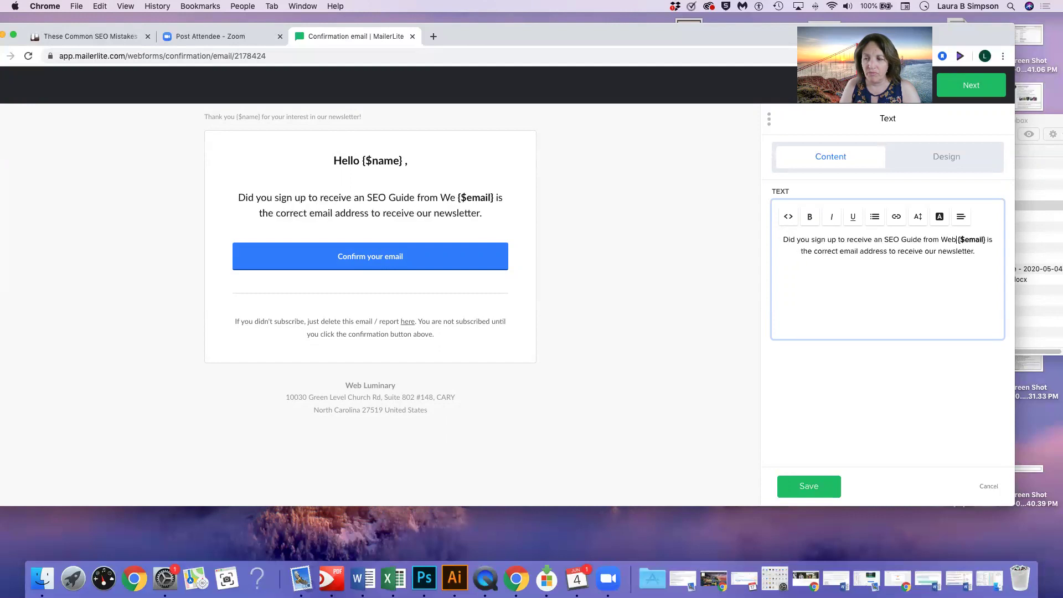
text(inary)
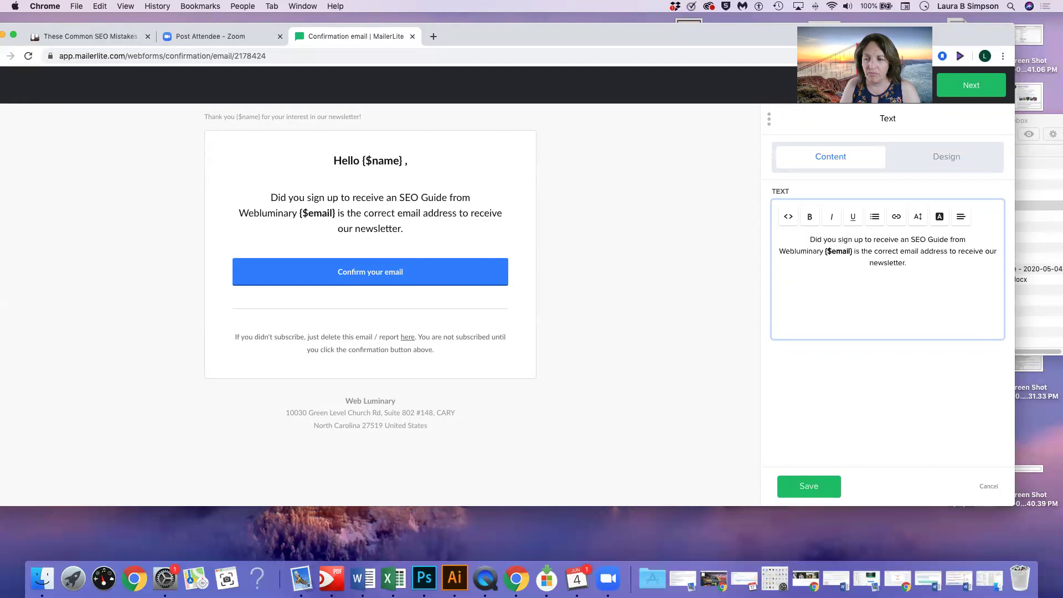
text(-)
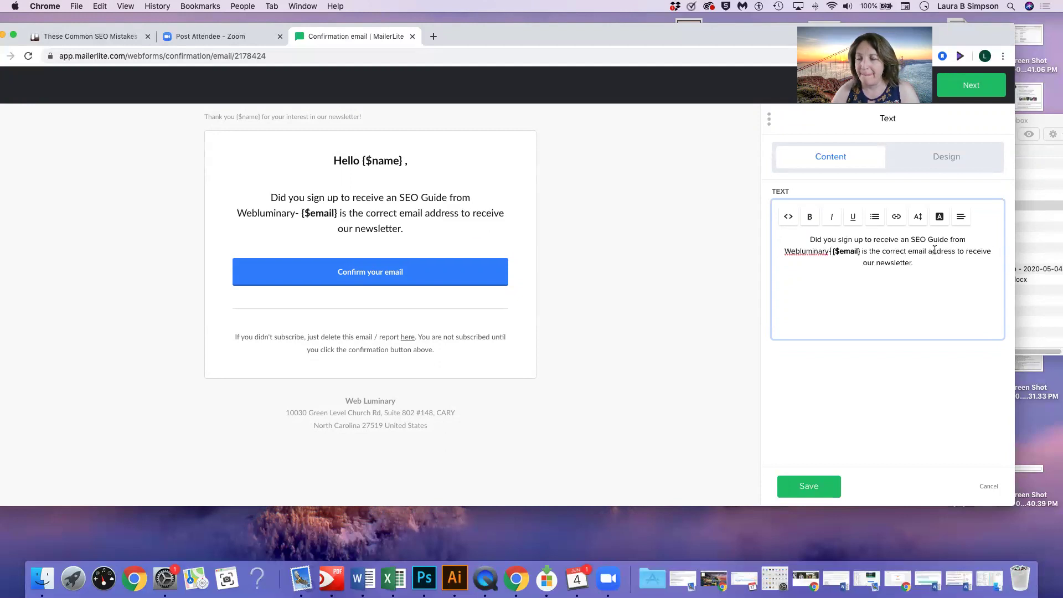
- Add a question mark after {$email} and reword the following sentence to begin "Please confirm that this is the correct email address"
click(859, 251)
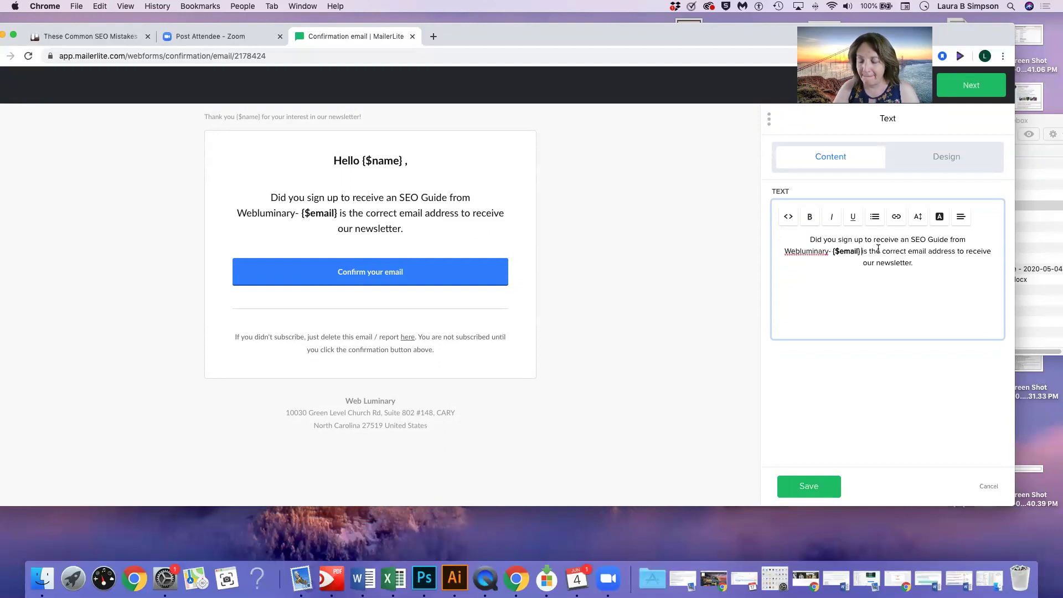
text(?  If)
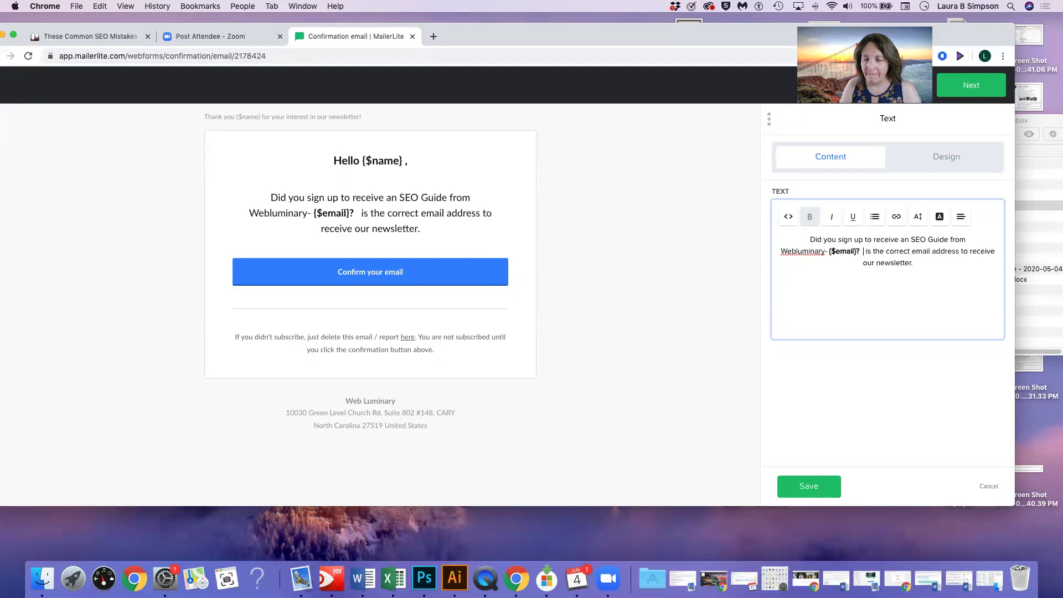
text( this)
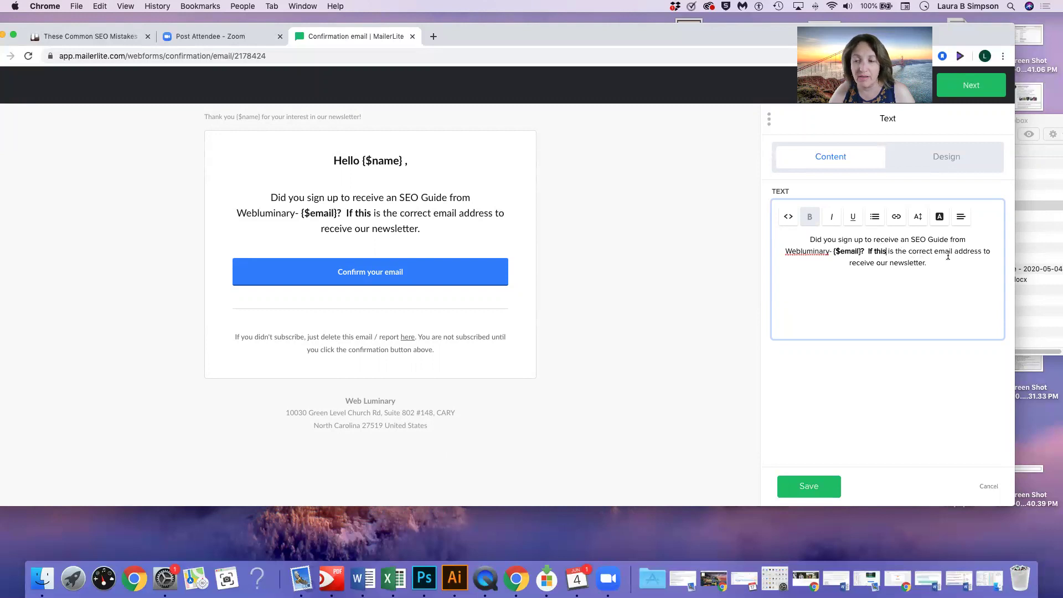
drag(867, 250, 880, 252)
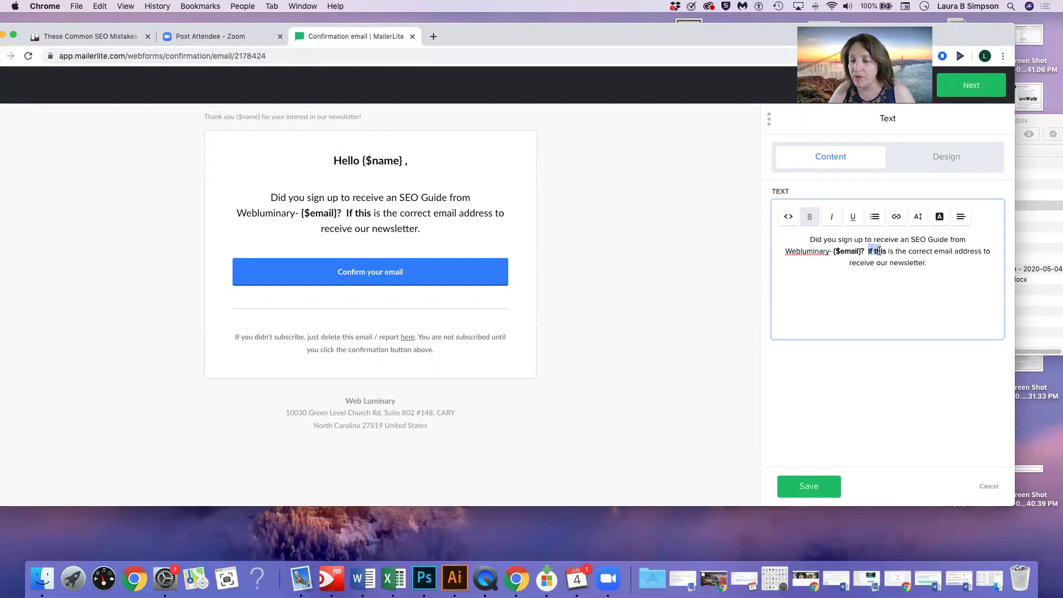
click(890, 252)
text(Please confirm that this is the)
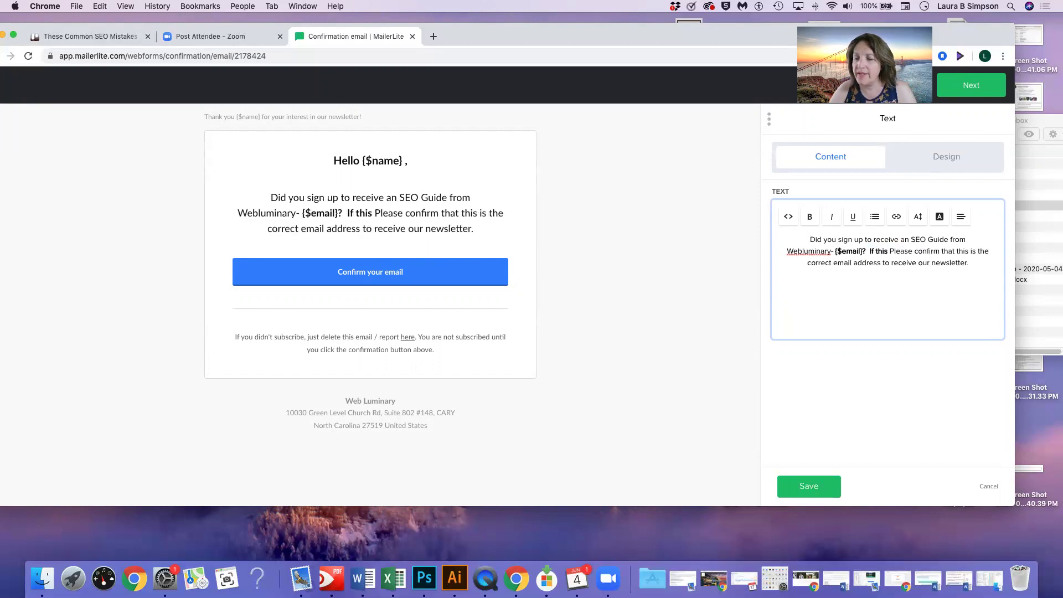
drag(890, 249, 869, 252)
key(BackSpace)
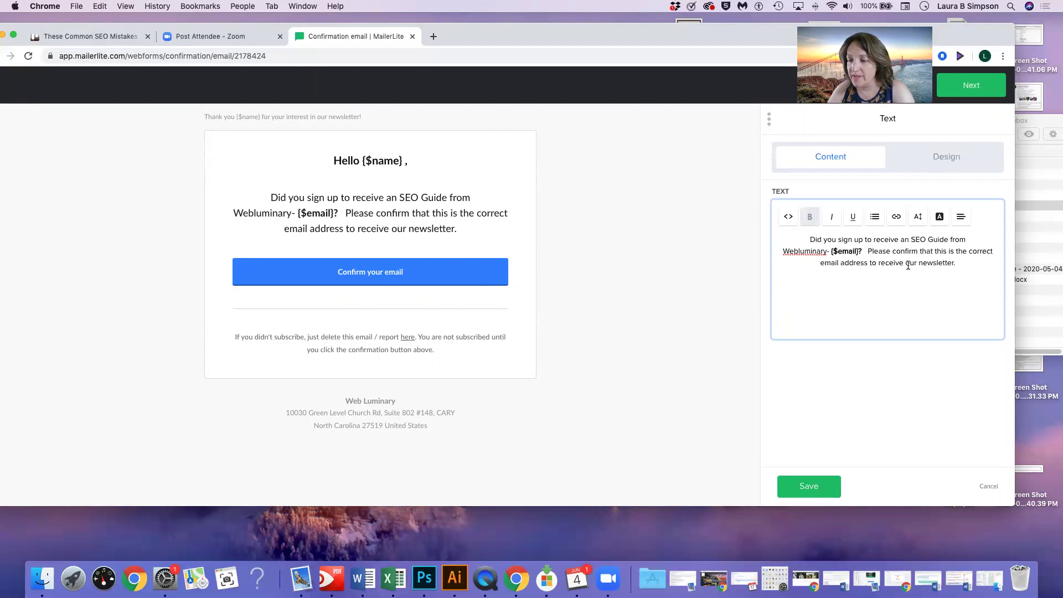
- Replace "our newsletter." at the end of the body text with "your guide." and save the text block
drag(906, 264, 956, 264)
text(y)
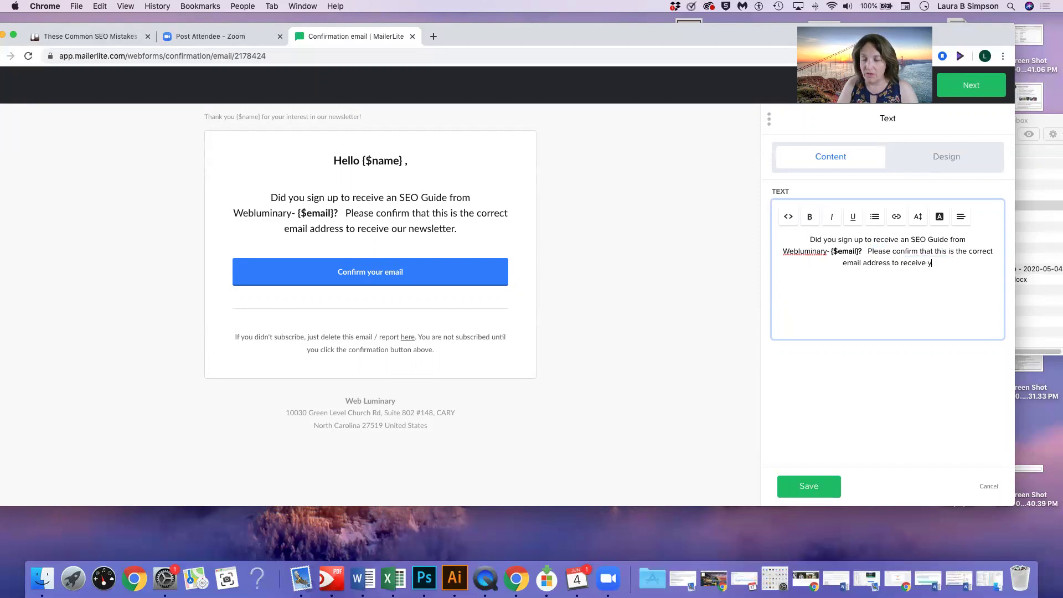
text(our uuide.)
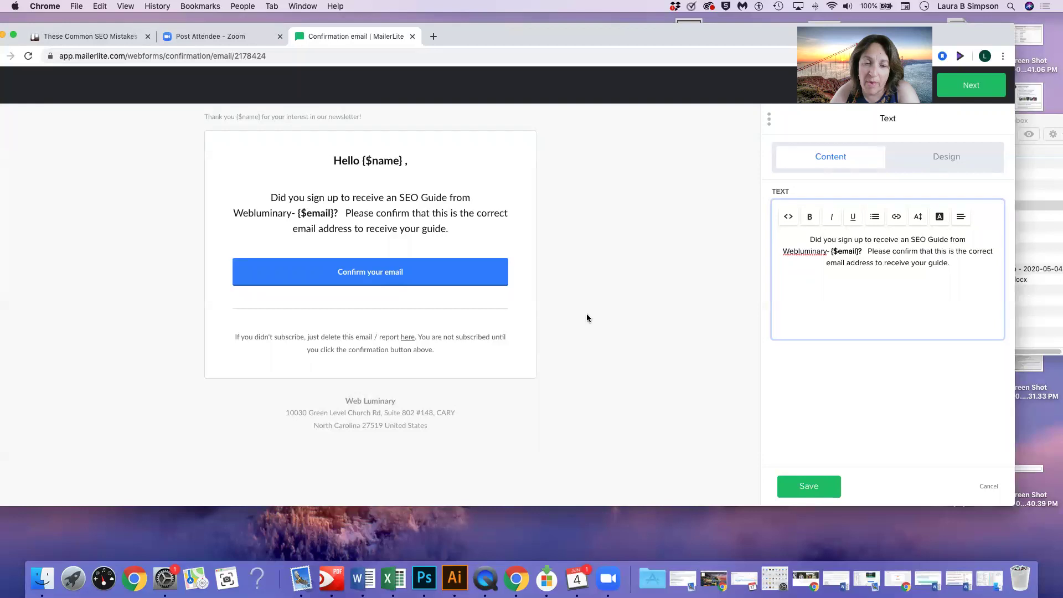
click(820, 488)
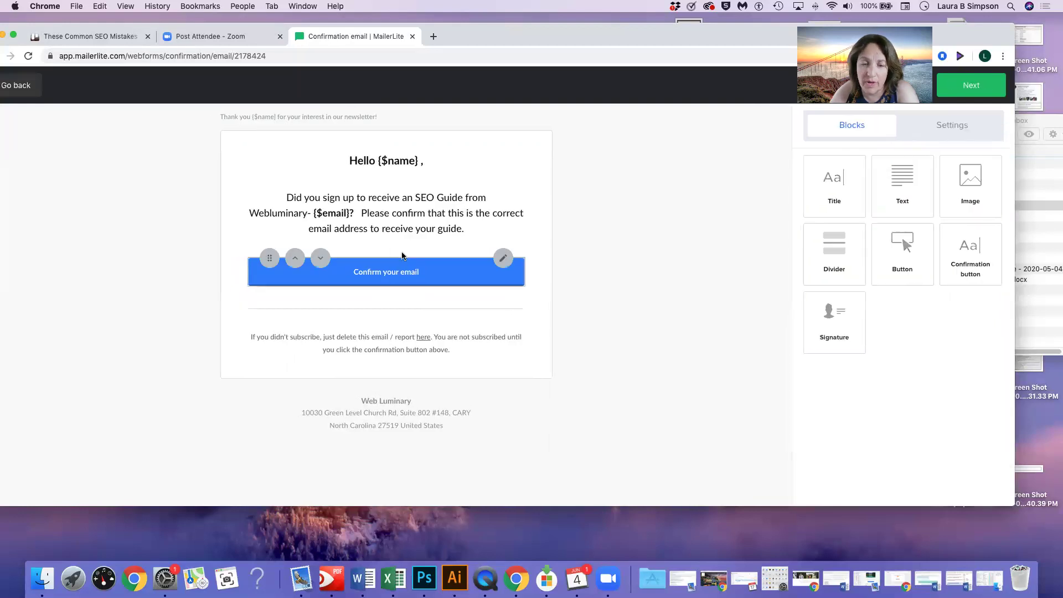
- Check the confirmation button's label and the email template's background color setting, keeping both as they are
click(416, 273)
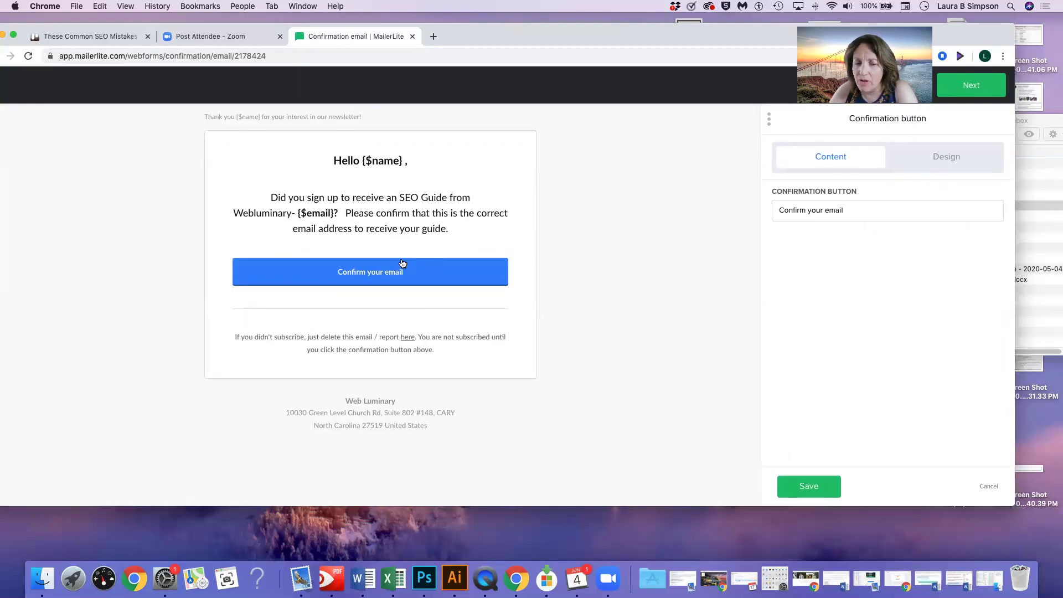
click(818, 481)
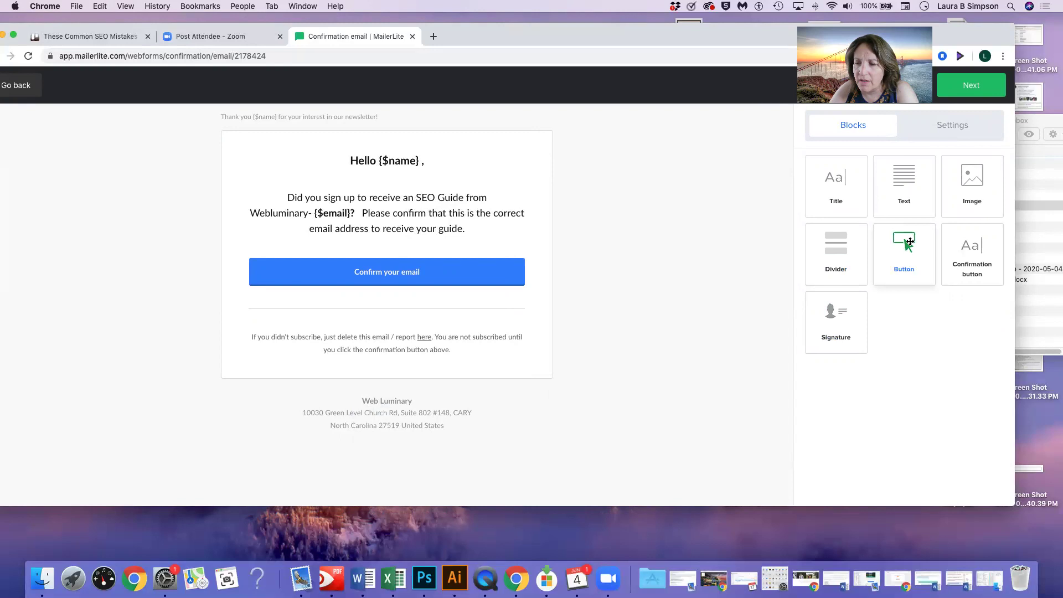
click(946, 136)
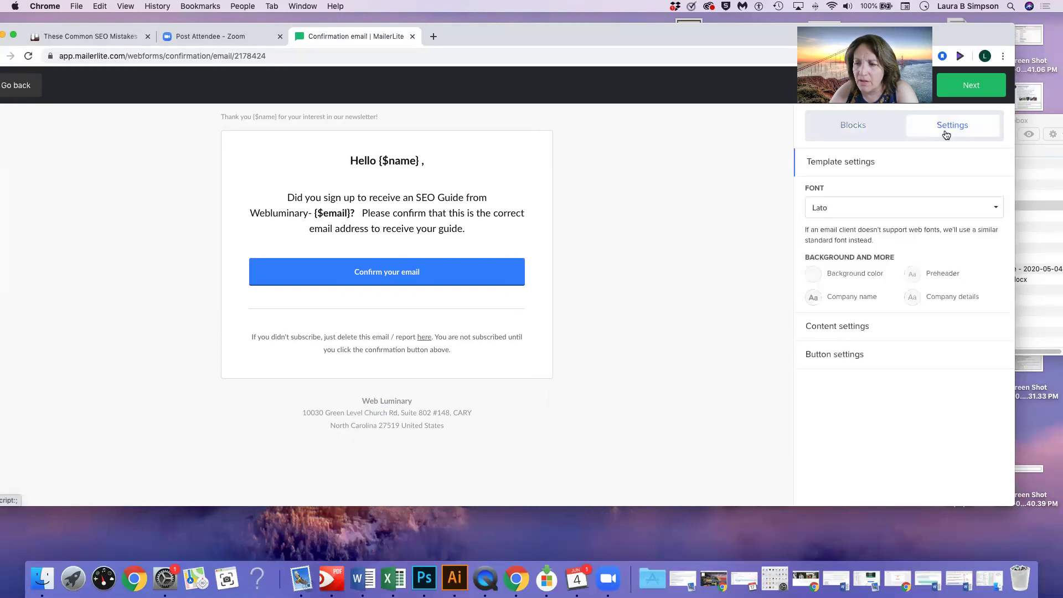
click(837, 274)
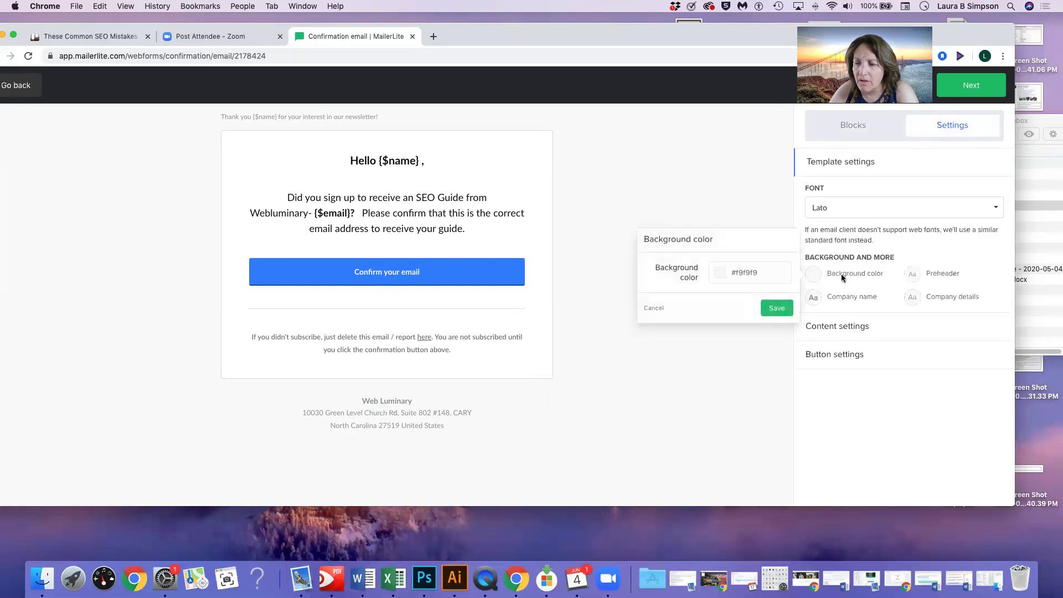
- Set the email button's background color to the recent teal #3ebdbd and finish editing the confirmation email
click(840, 363)
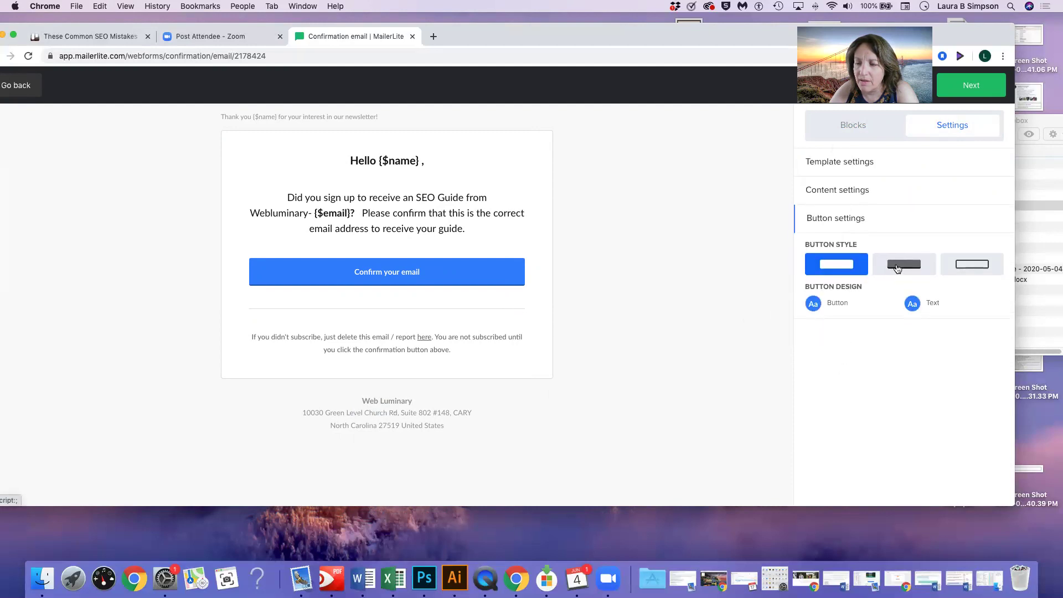
click(815, 305)
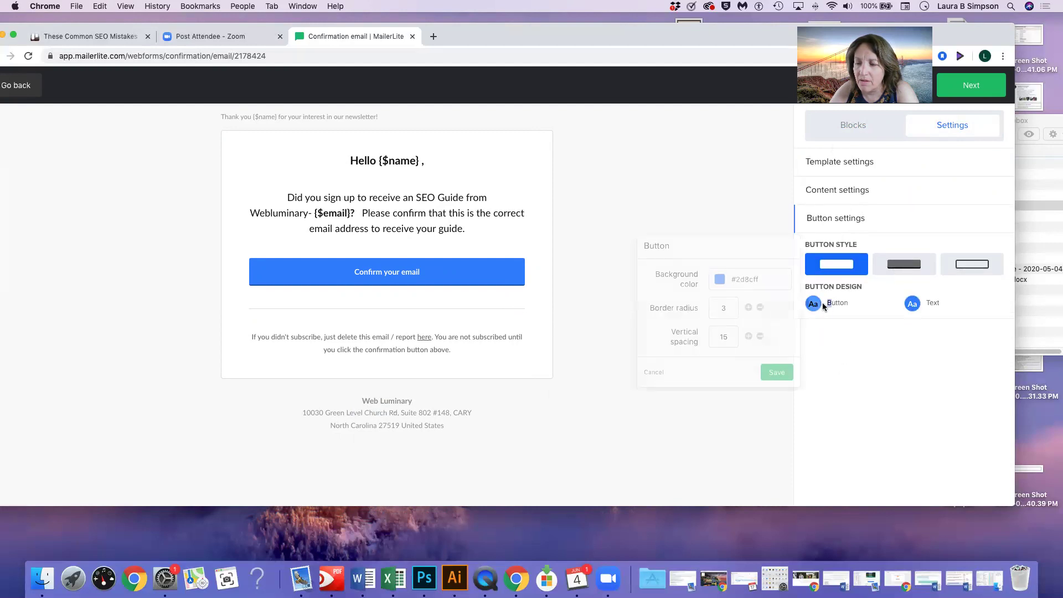
click(744, 279)
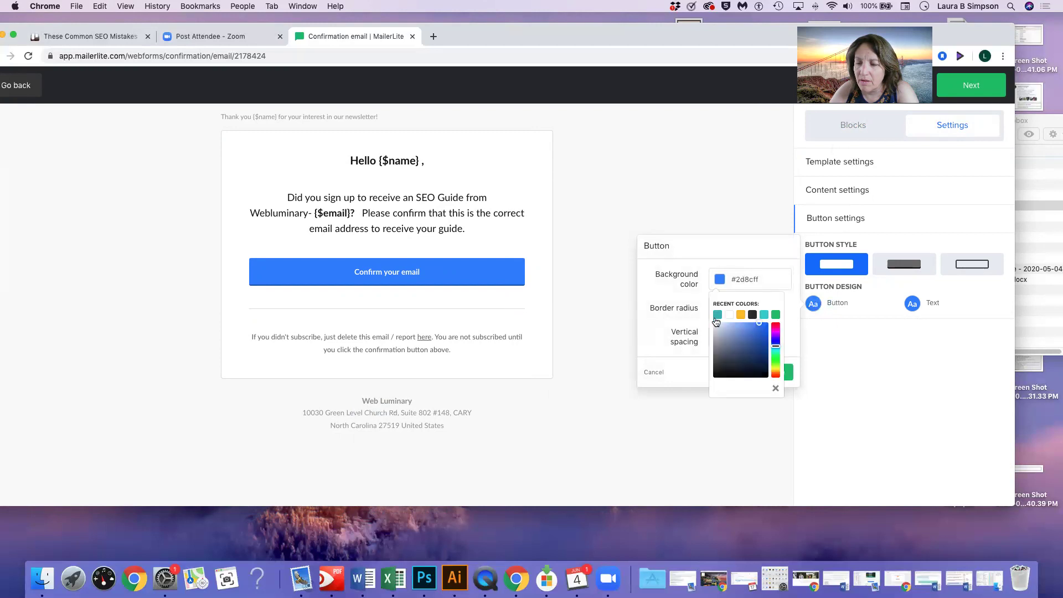
click(717, 316)
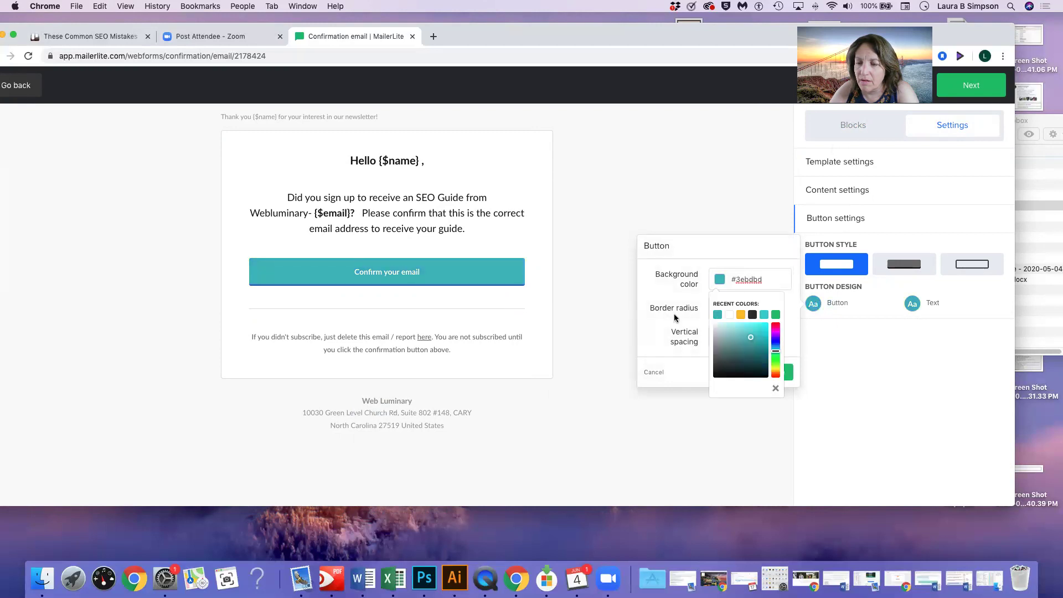
click(820, 360)
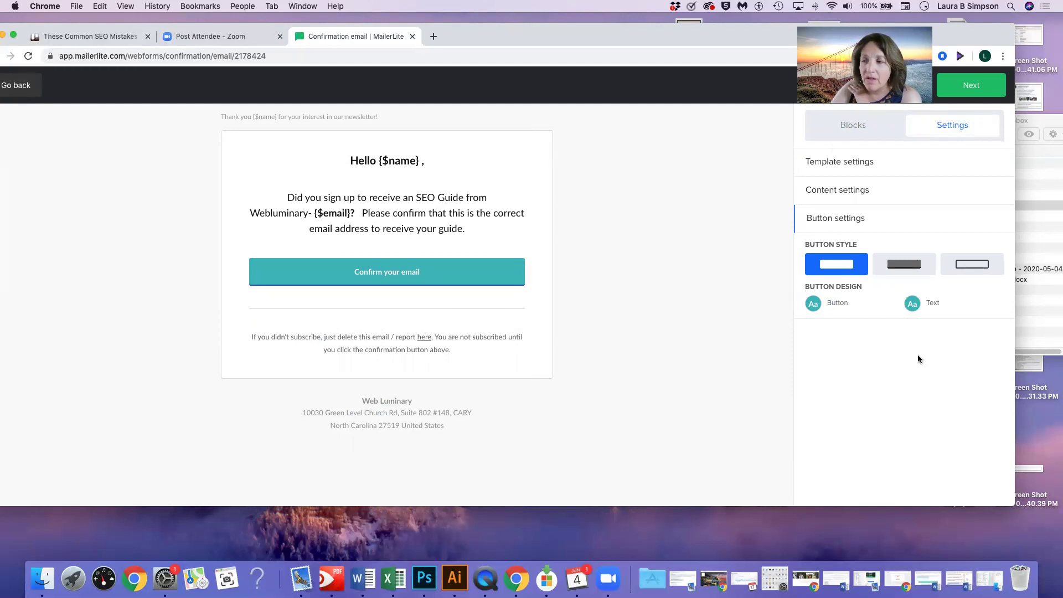
click(965, 90)
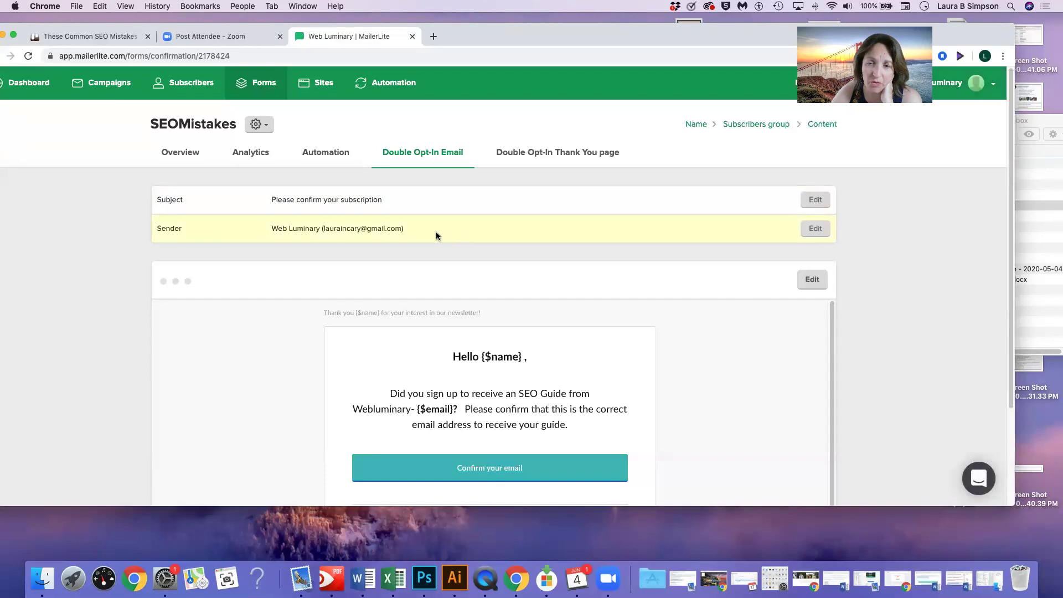
- Review the SEOMistakes form's automation page and its overview, including the subscriber group, share URL and embed section
click(318, 158)
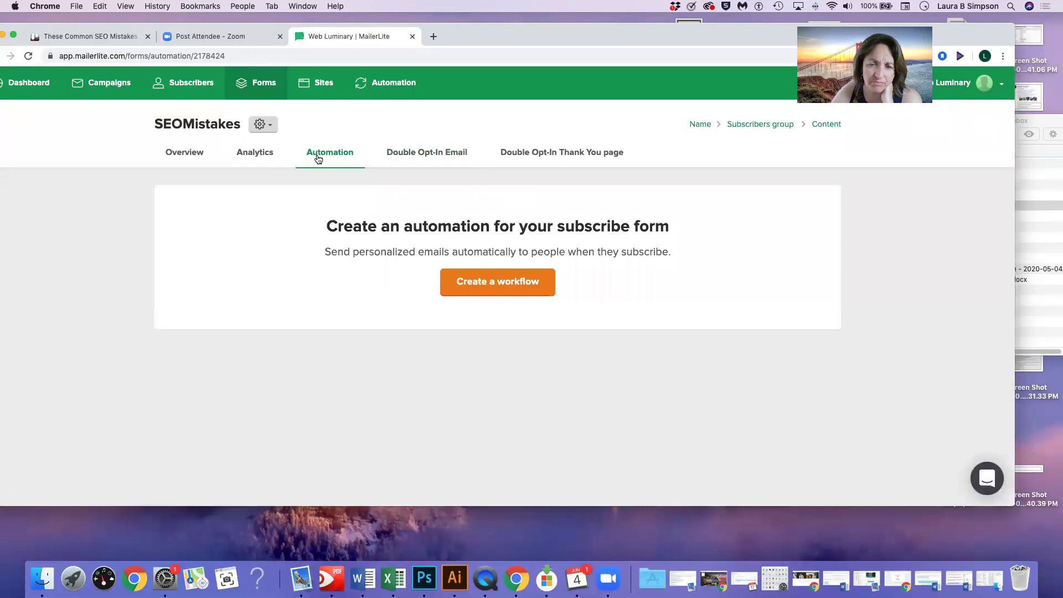
click(173, 157)
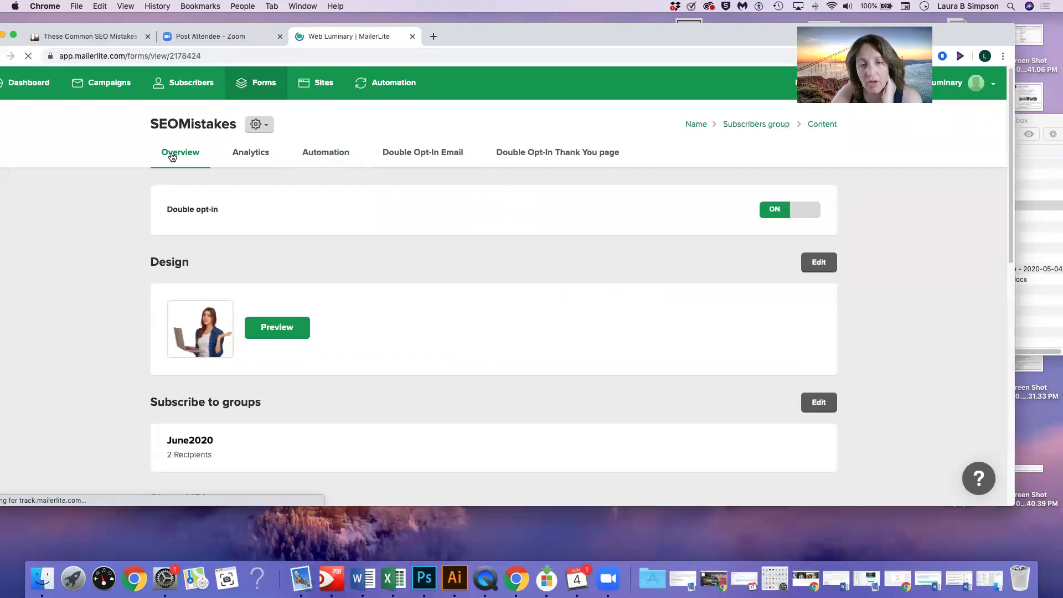
scroll(81, 271, down, 3)
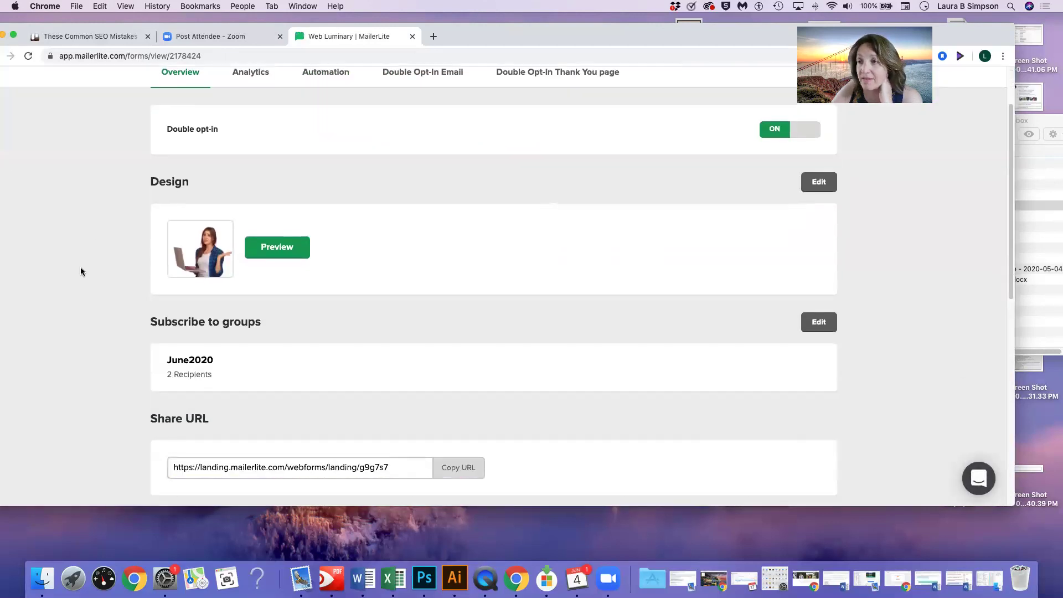
scroll(81, 269, down, 4)
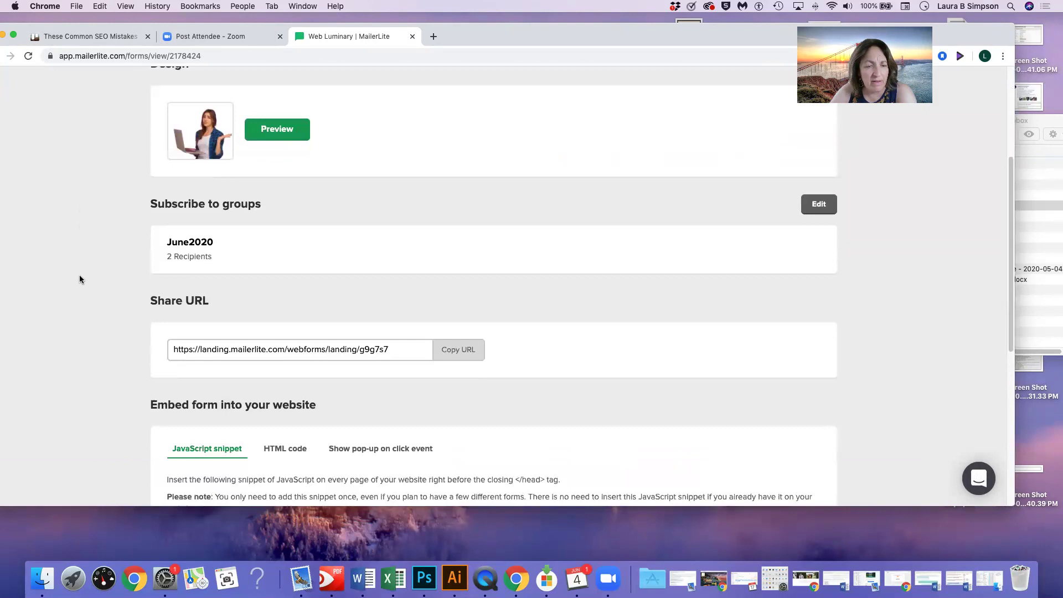
scroll(88, 280, up, 7)
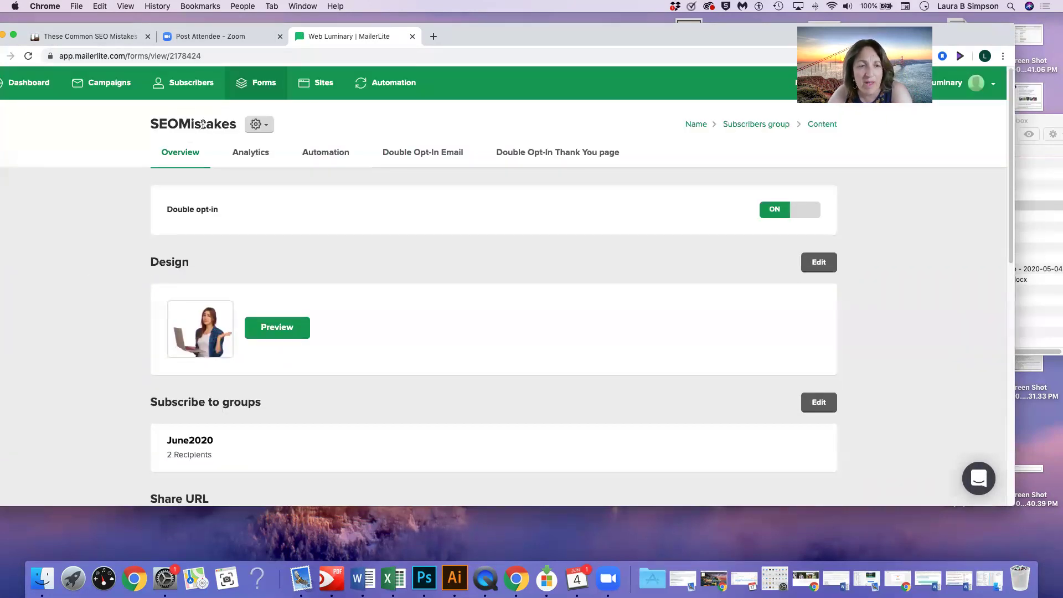
- Copy the SEOMistakes form's share URL, open it in a new browser tab and look over the hosted opt-in page
scroll(132, 257, down, 4)
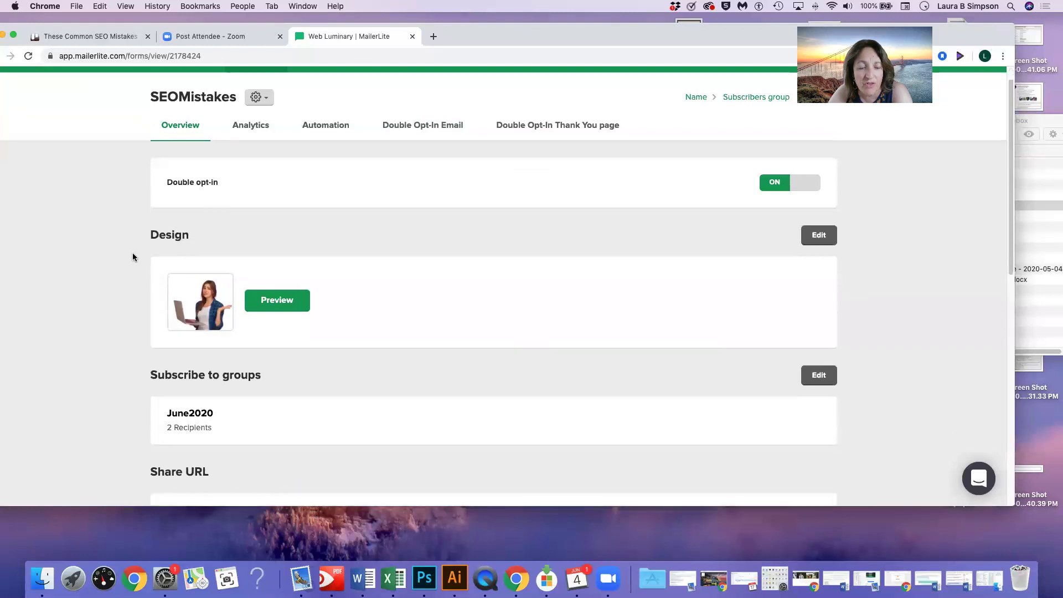
scroll(133, 258, down, 7)
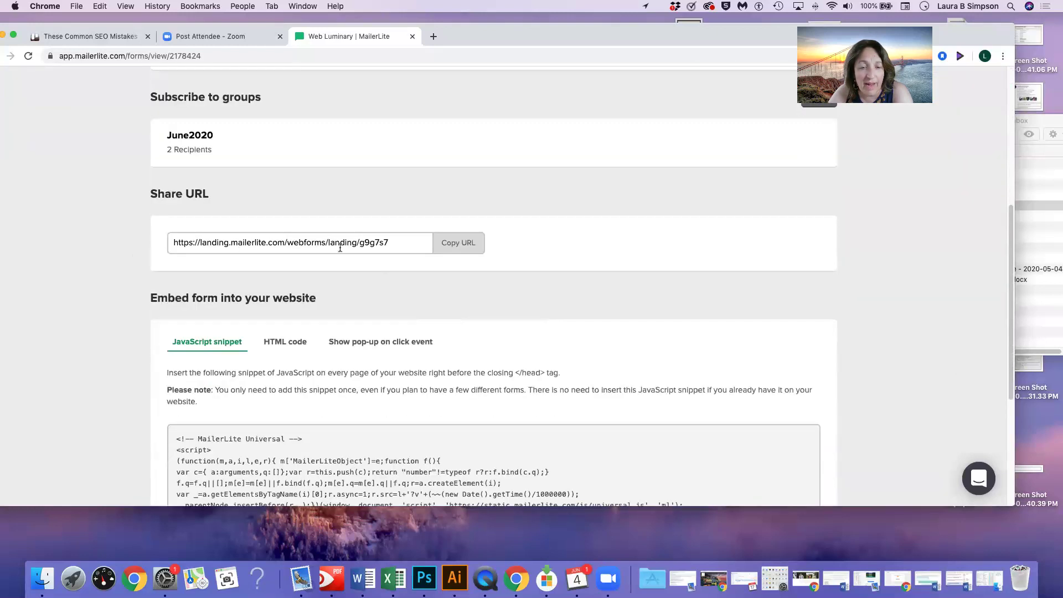
drag(393, 242, 330, 242)
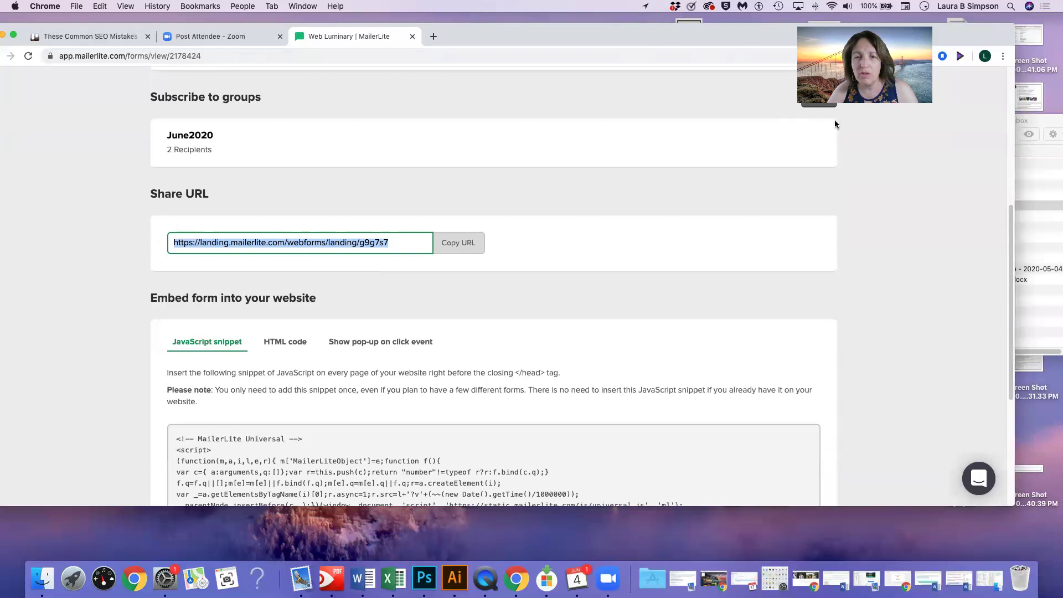
click(433, 36)
text(https://landing.mailerlite.com/webforms/landing/g9g7s7)
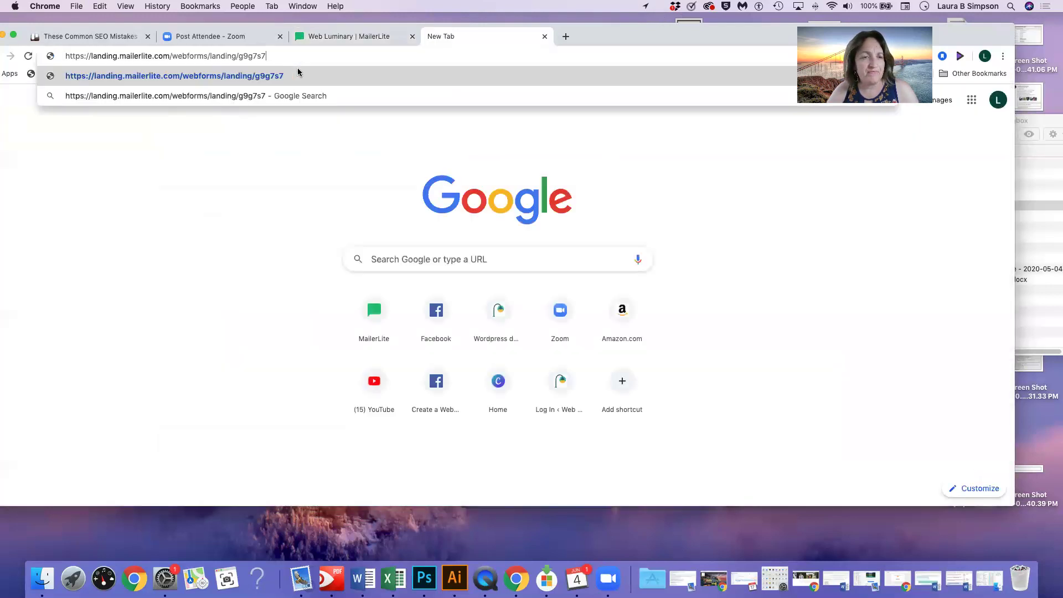
key(Return)
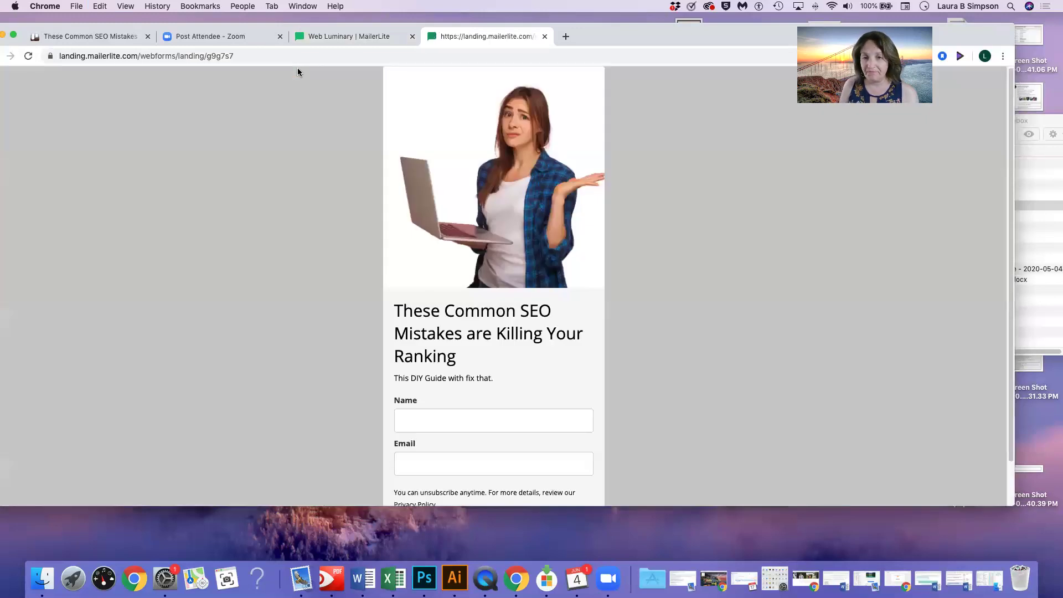
scroll(261, 146, down, 2)
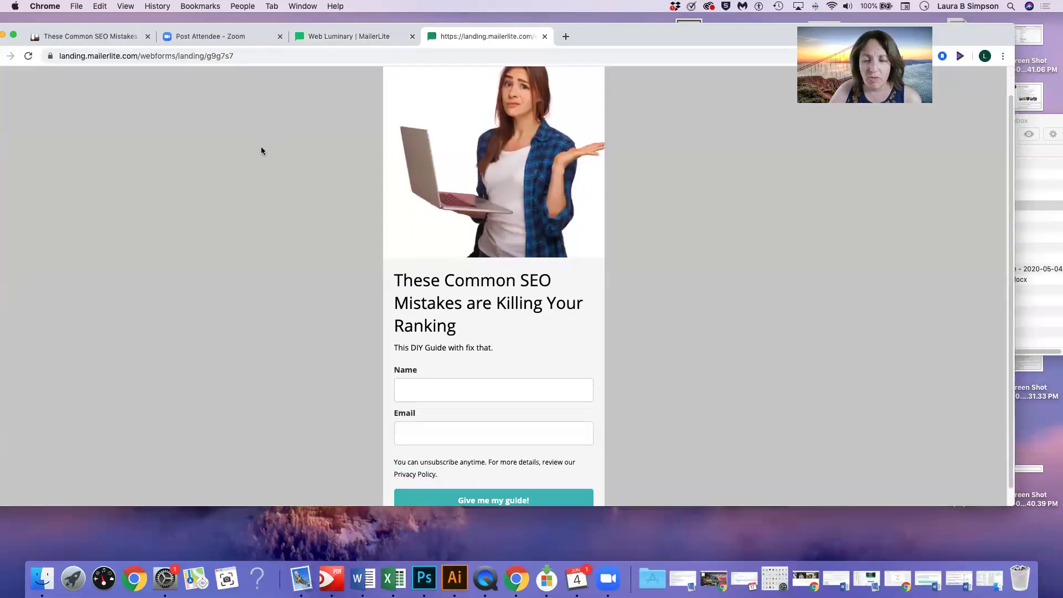
scroll(262, 146, up, 2)
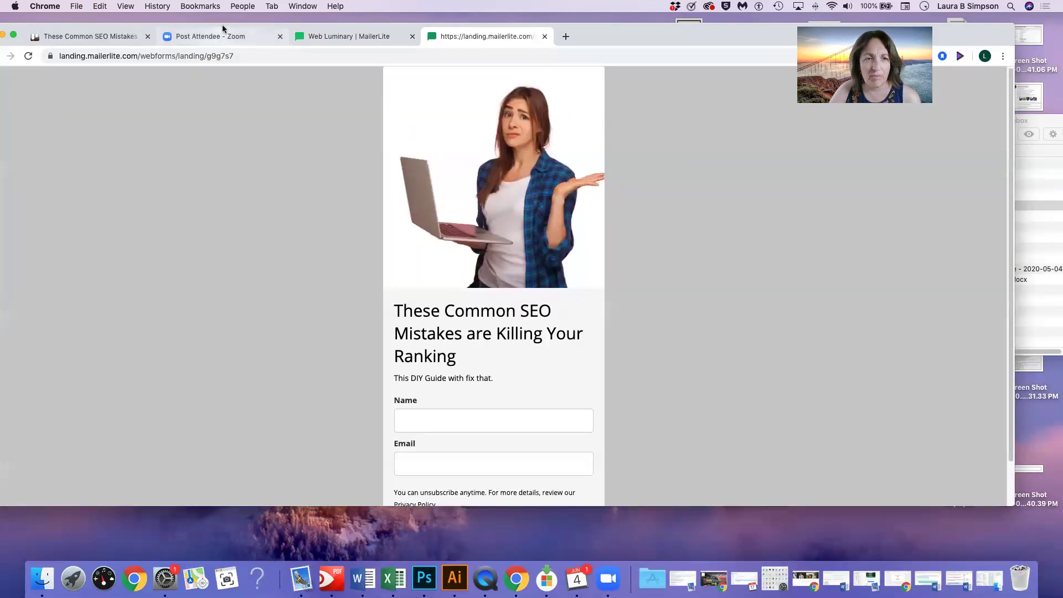
- Leave the hosted opt-in page and review the JavaScript snippet and form placement code in the SEOMistakes form's embed section
drag(221, 23, 301, 18)
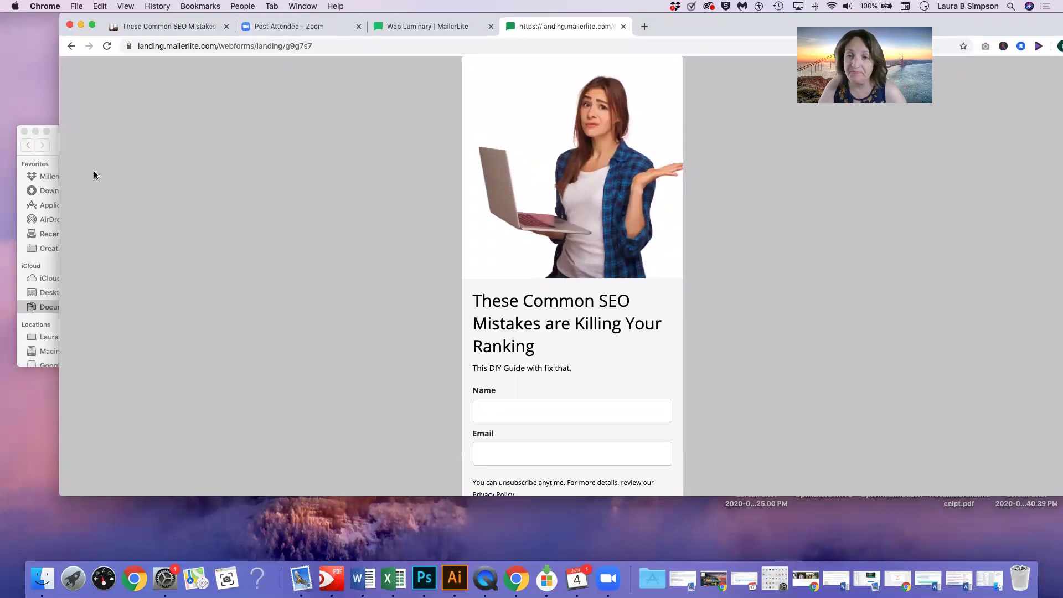
click(72, 47)
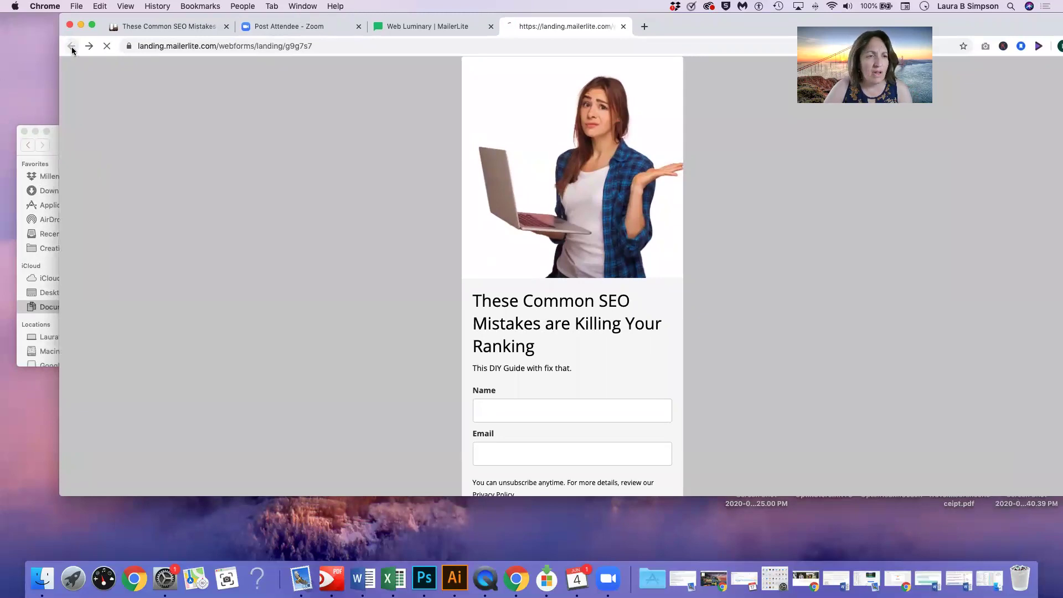
click(430, 29)
scroll(96, 246, down, 5)
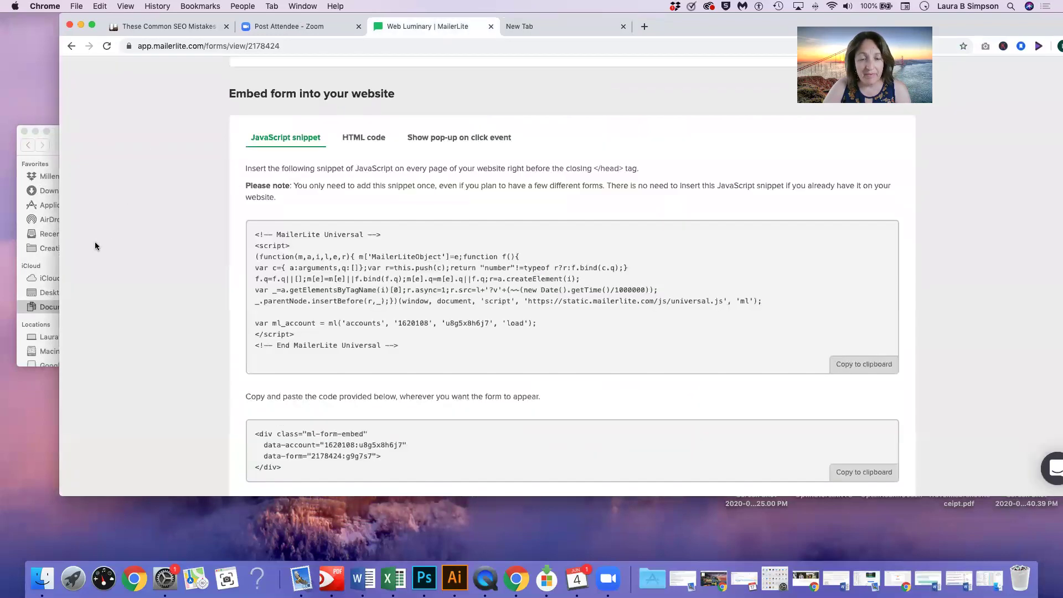
scroll(95, 246, down, 1)
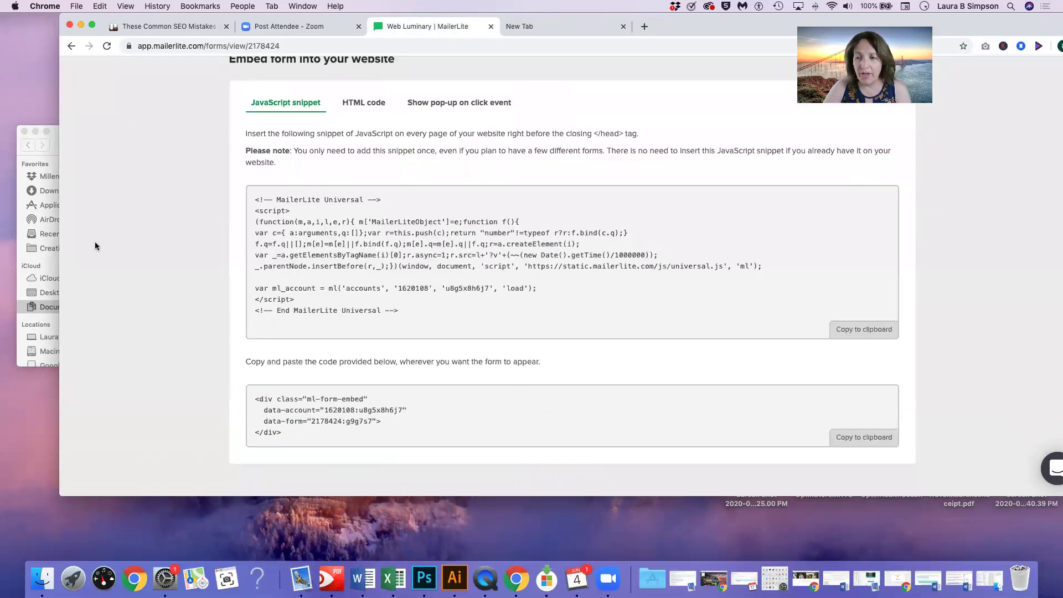
scroll(95, 241, up, 10)
scroll(96, 245, down, 8)
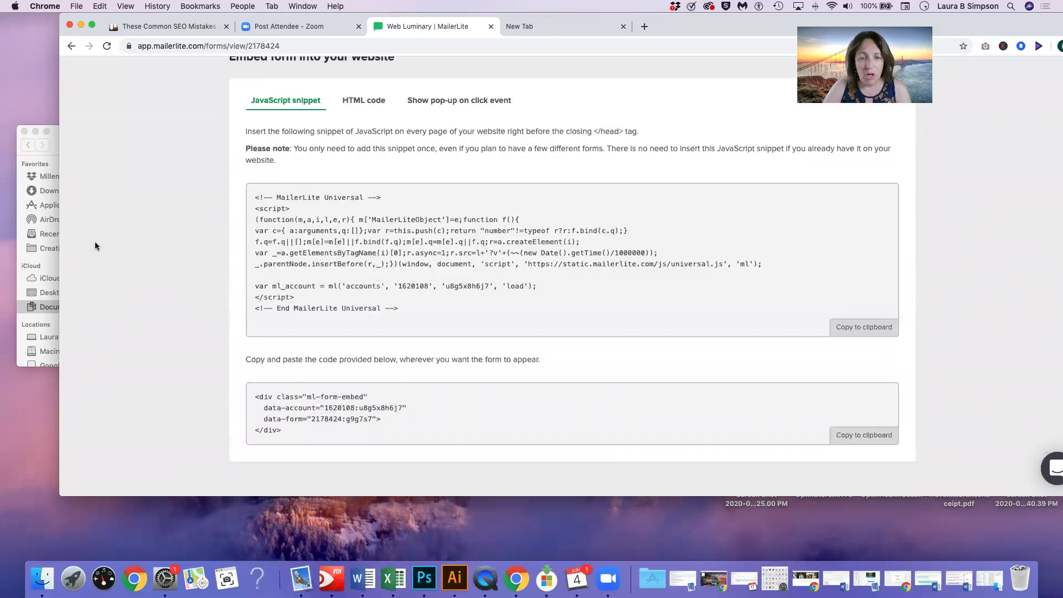
scroll(95, 241, up, 3)
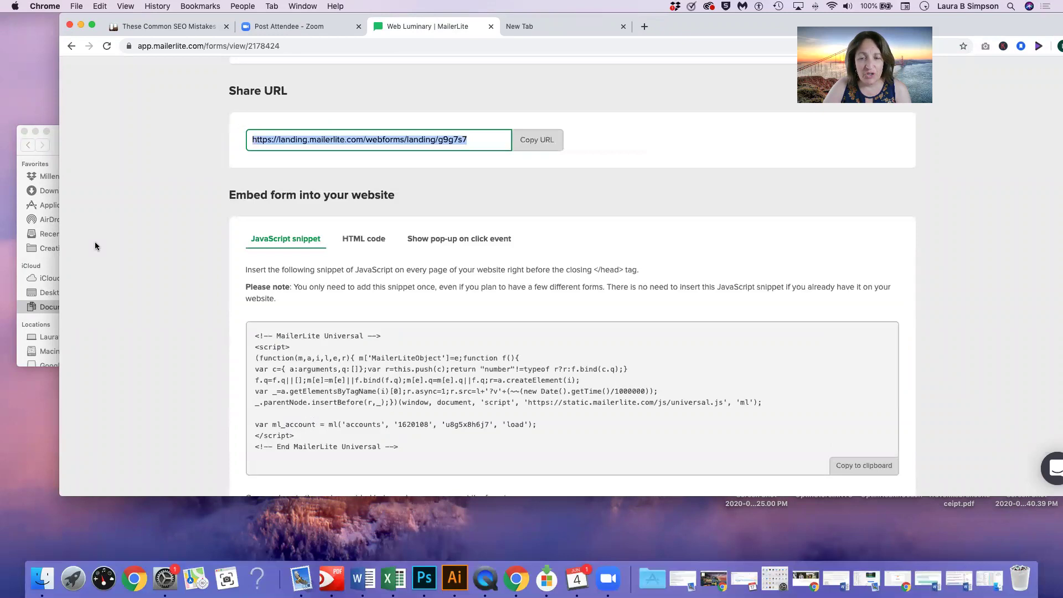